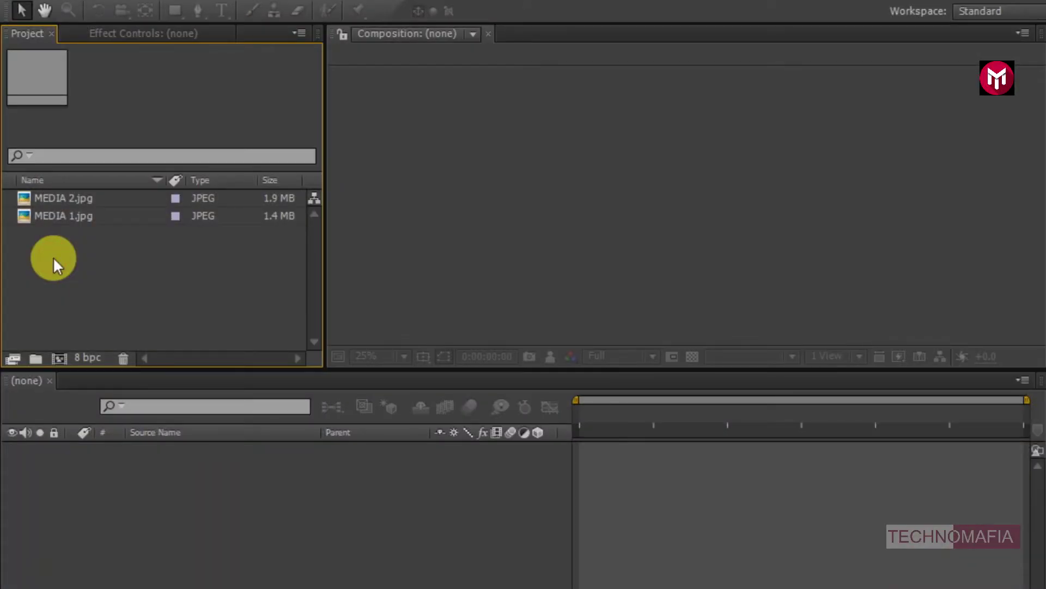
# Step: Create a 1920×1080 composition named 'Transition' with a duration of 0;00;02;00
pyautogui.click(63, 356)
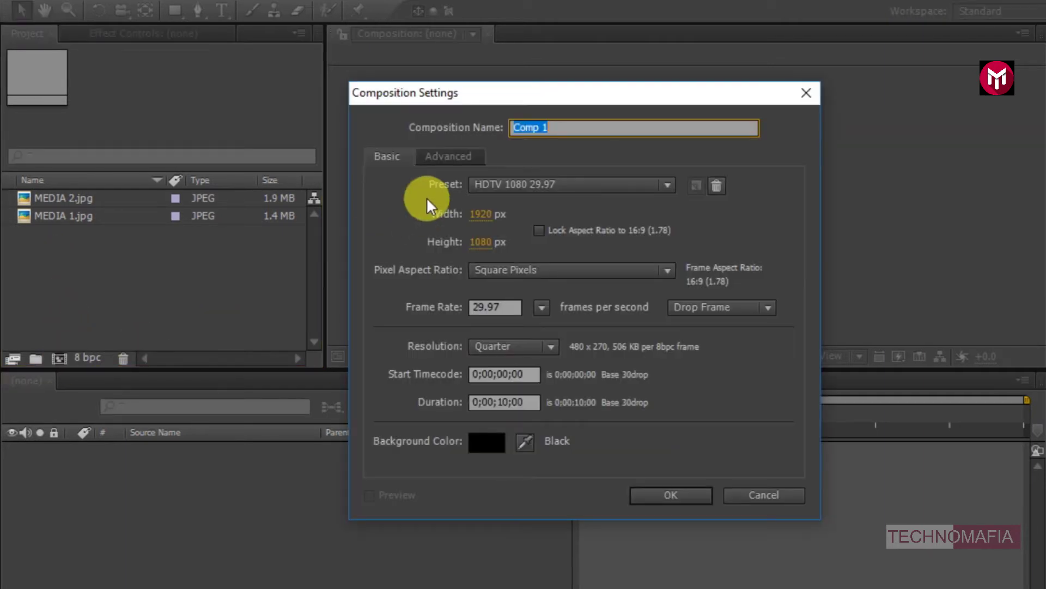
pyautogui.write('Transition')
pyautogui.click(498, 403)
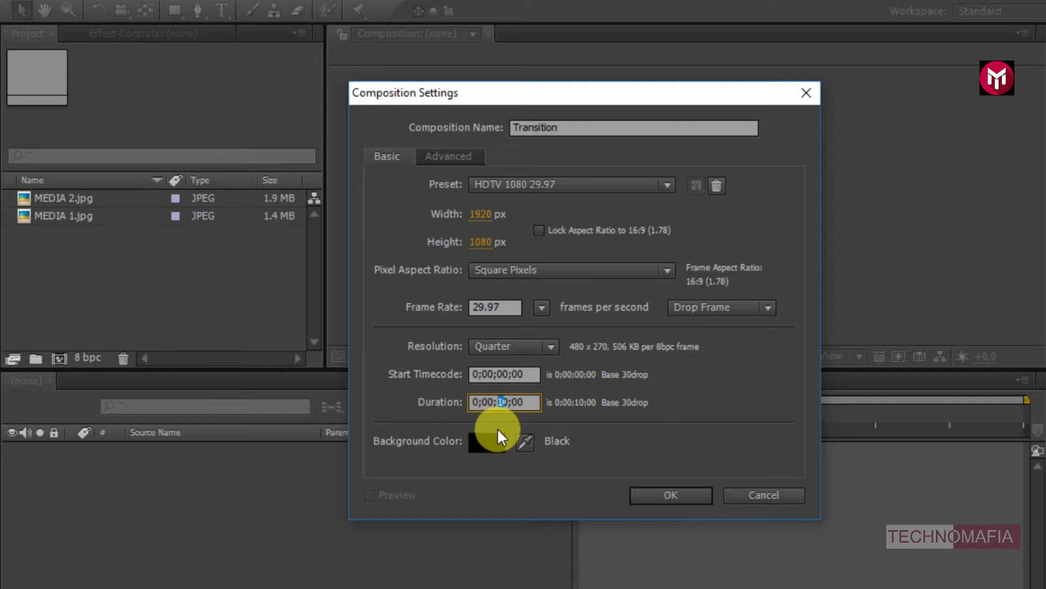
pyautogui.write('02')
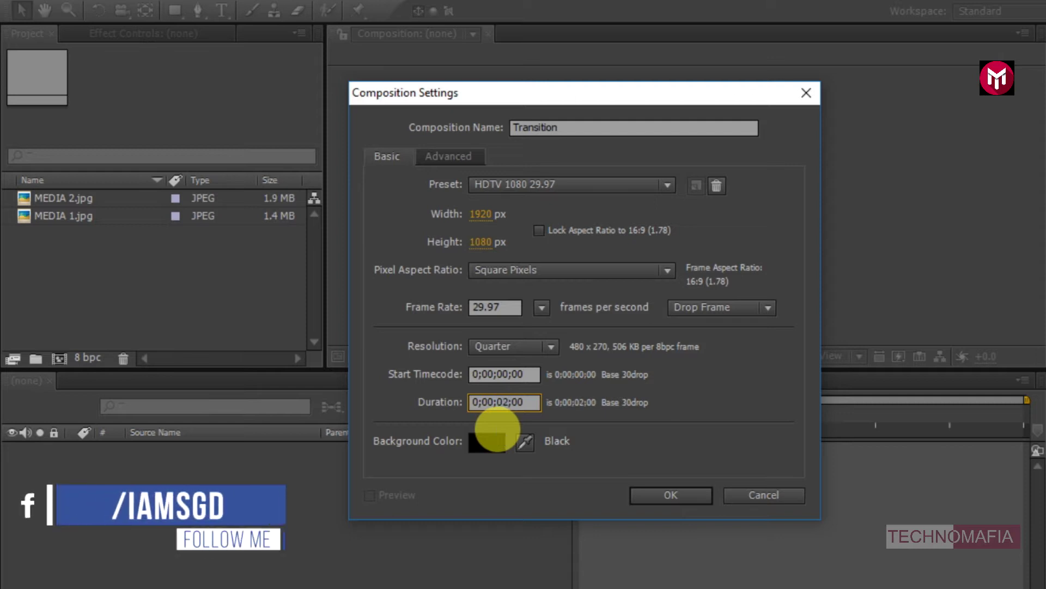
pyautogui.click(638, 493)
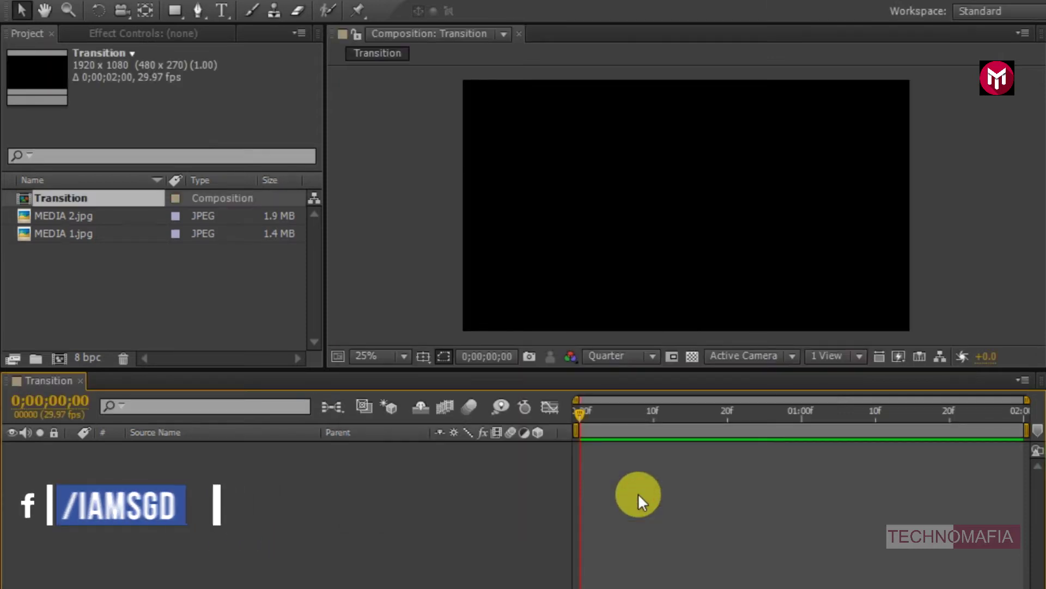
# Step: Drag MEDIA 1.jpg into the timeline, then MEDIA 2.jpg on top of it
pyautogui.click(57, 233)
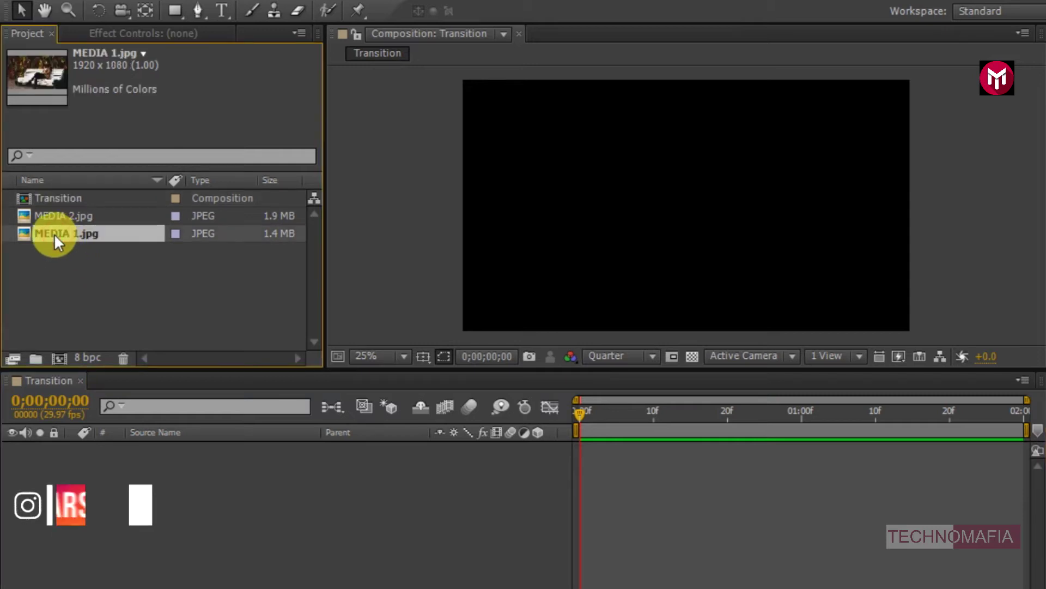
pyautogui.moveTo(54, 234); pyautogui.dragTo(107, 464)
pyautogui.click(58, 214)
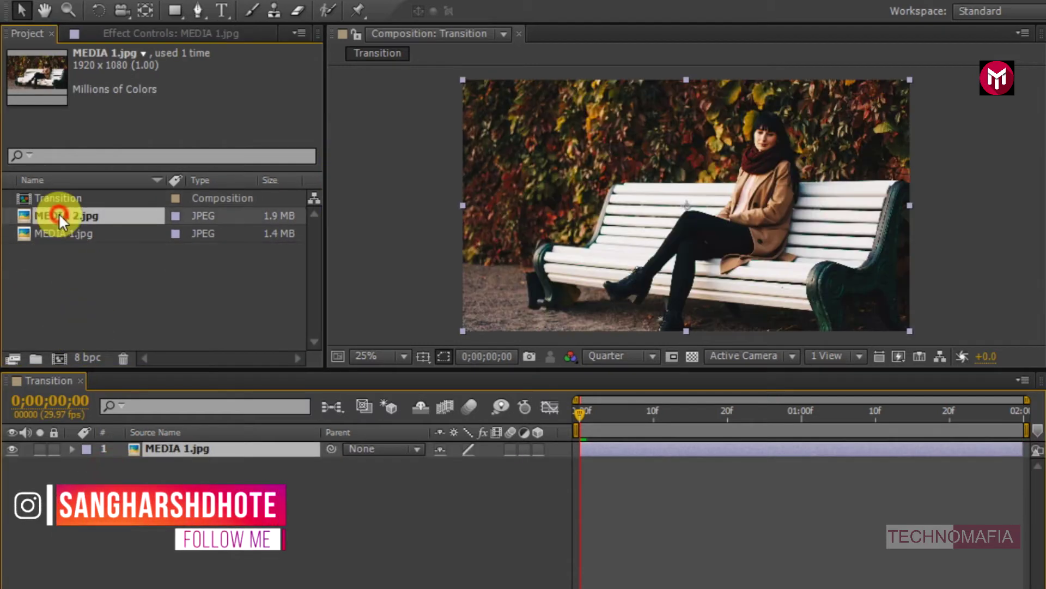
pyautogui.moveTo(58, 213); pyautogui.dragTo(166, 440)
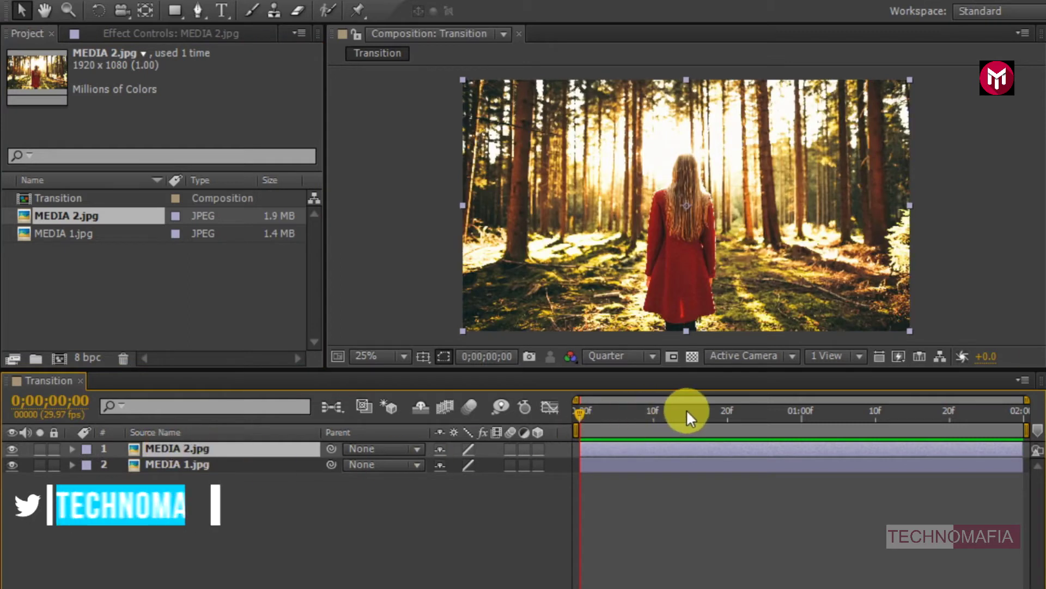
# Step: Trim MEDIA 2.jpg to start at frame 15 with Alt+[
pyautogui.click(687, 408)
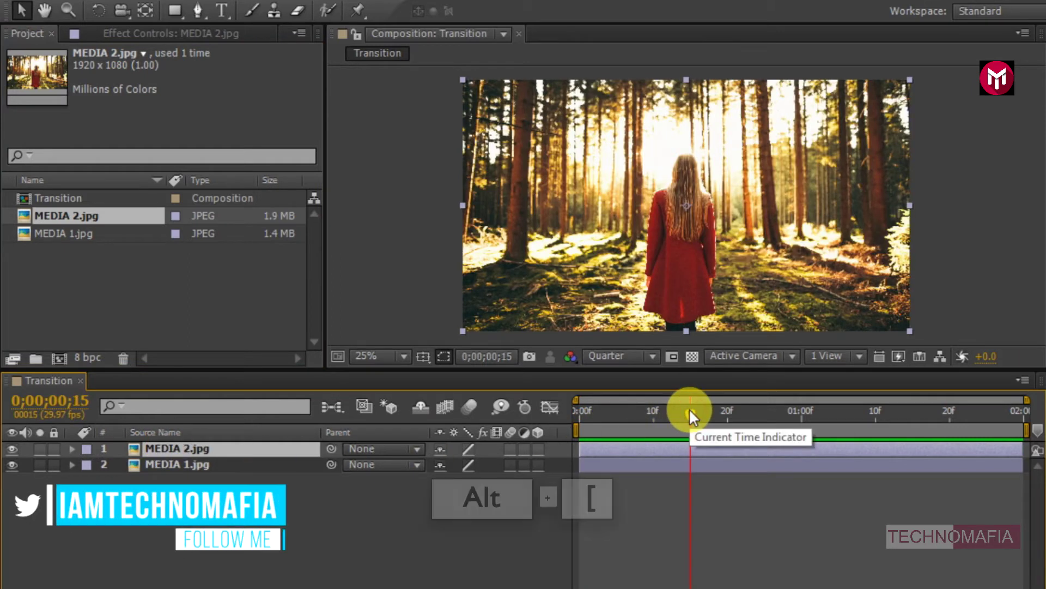
pyautogui.hotkey('alt', '[')
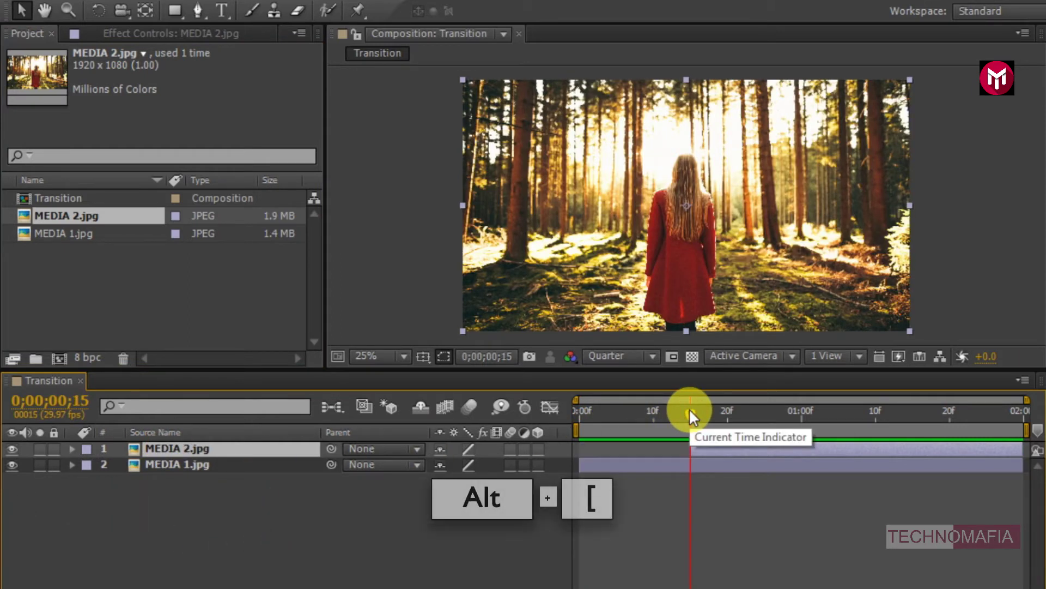
pyautogui.click(321, 526)
# Step: Add a new adjustment layer above both photos
pyautogui.rightClick(321, 526)
pyautogui.moveTo(565, 326)
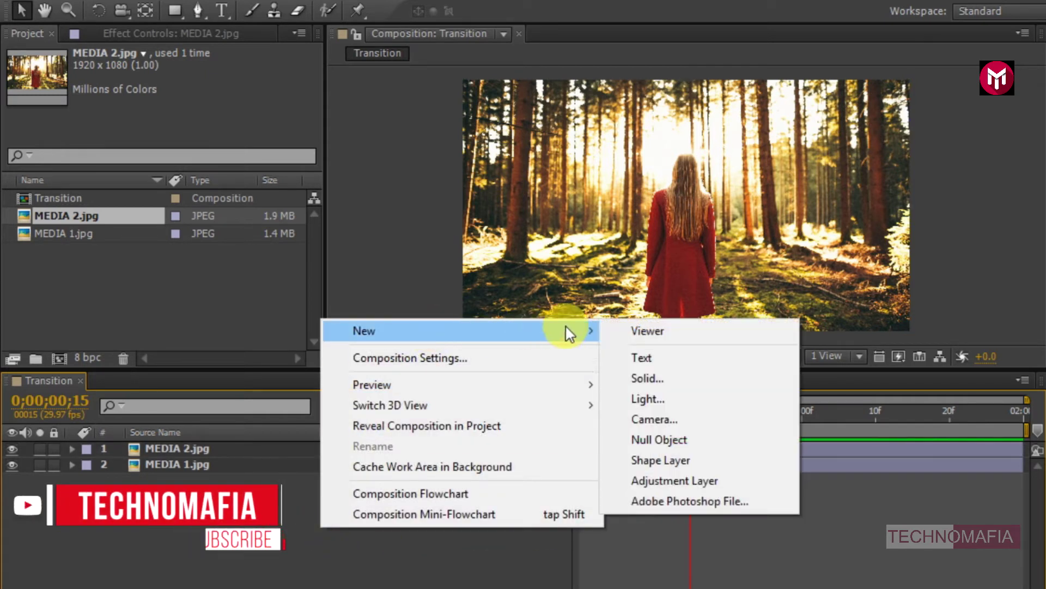
pyautogui.click(690, 474)
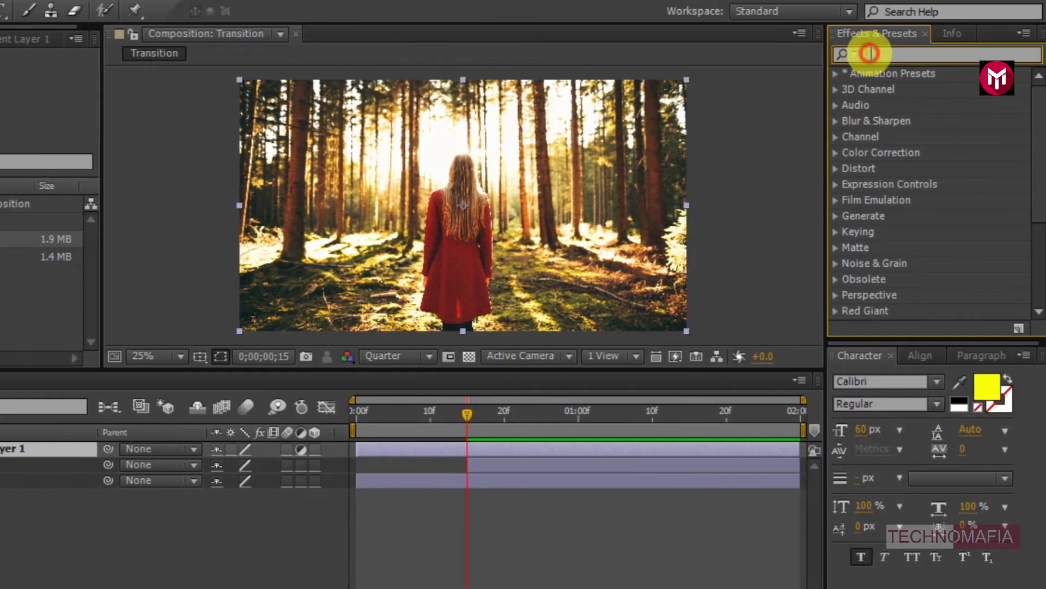
# Step: Search 'motion' in Effects & Presets and apply Motion Tile to the adjustment layer
pyautogui.click(870, 55)
pyautogui.write('motion')
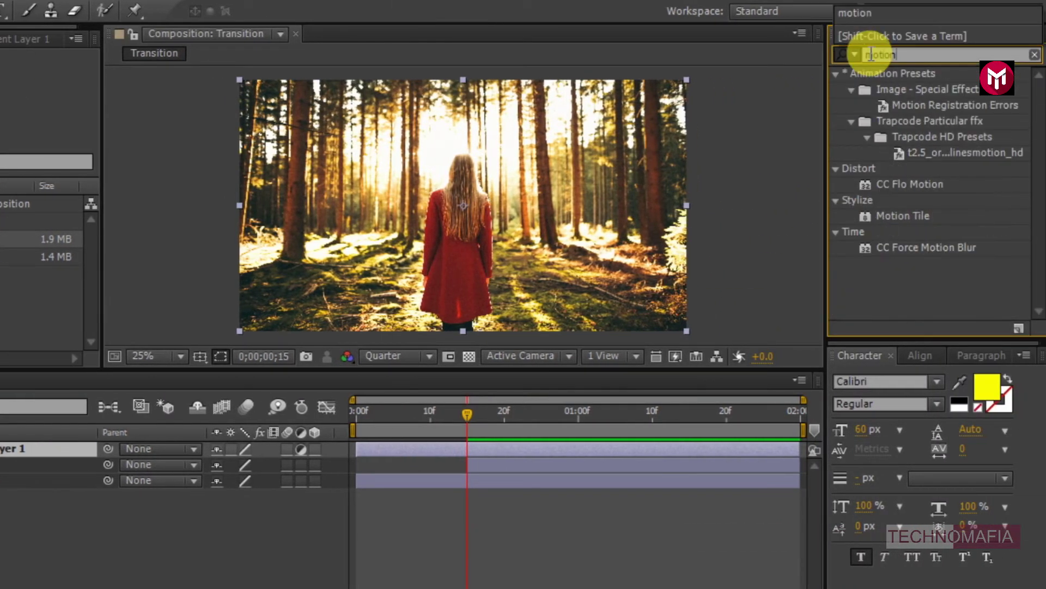
pyautogui.doubleClick(909, 213)
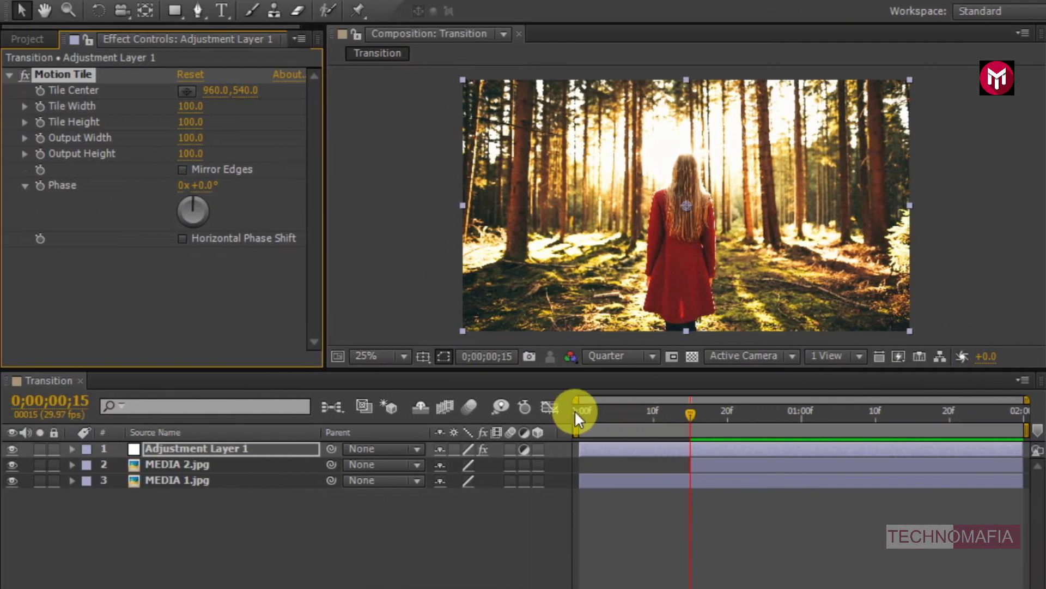
pyautogui.click(575, 409)
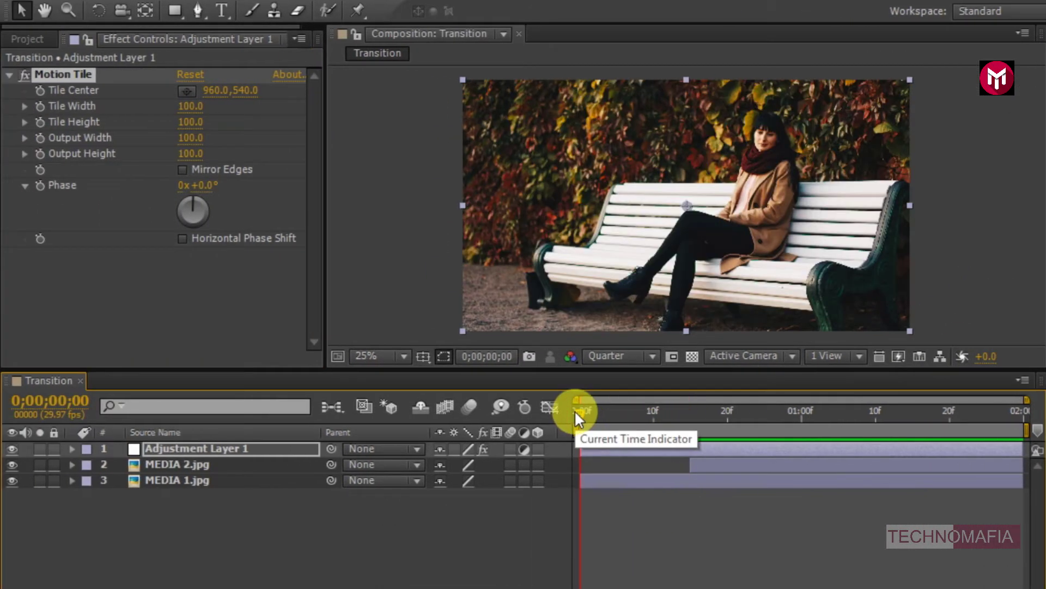
# Step: Add starting Tile Width and Tile Height keyframes at frame 0 and edit Output Width
pyautogui.click(40, 105)
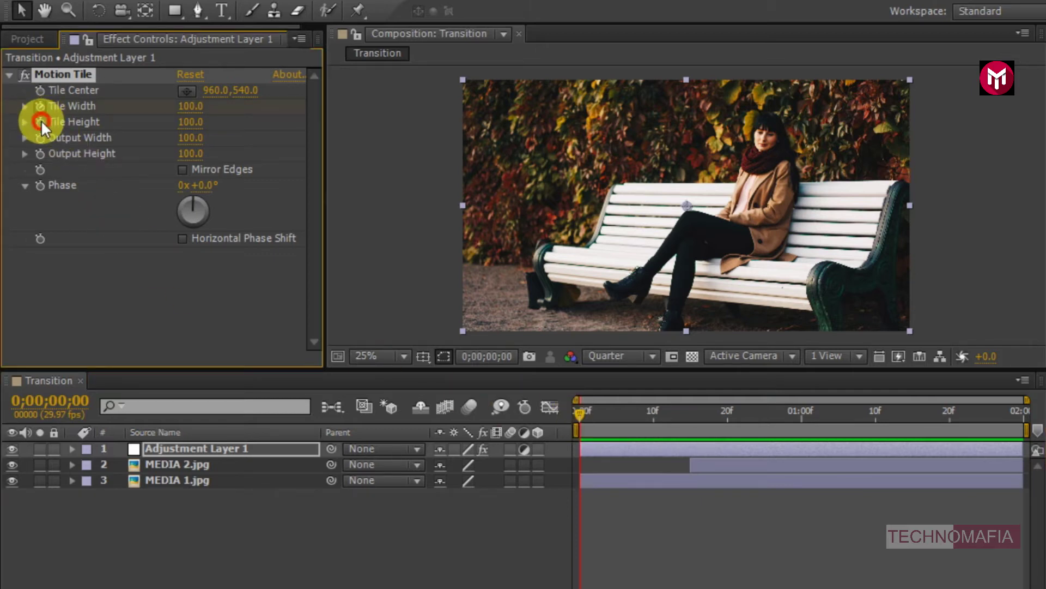
pyautogui.click(41, 120)
pyautogui.click(191, 138)
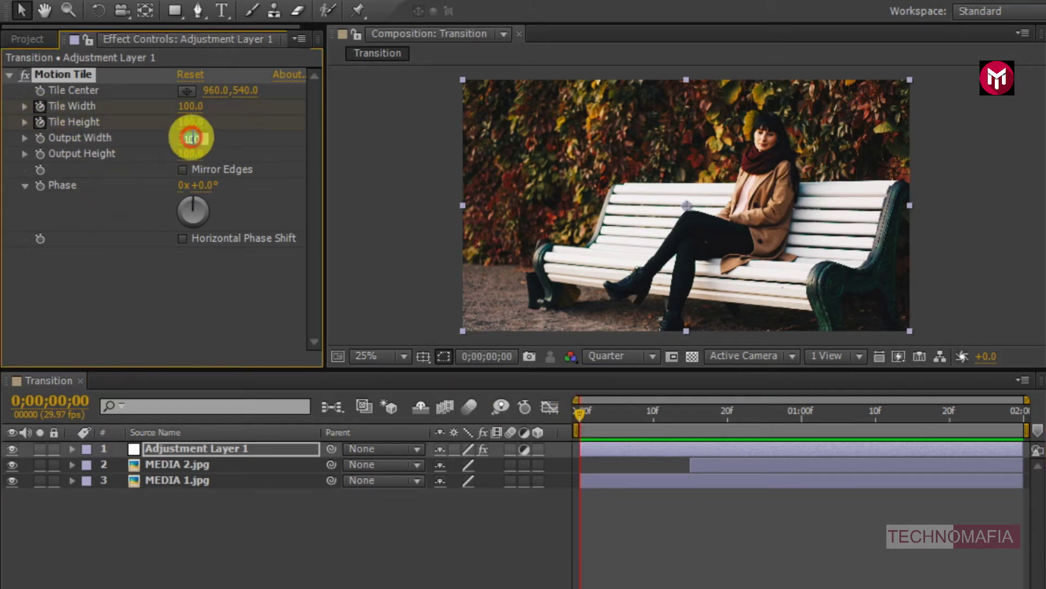
pyautogui.write('300')
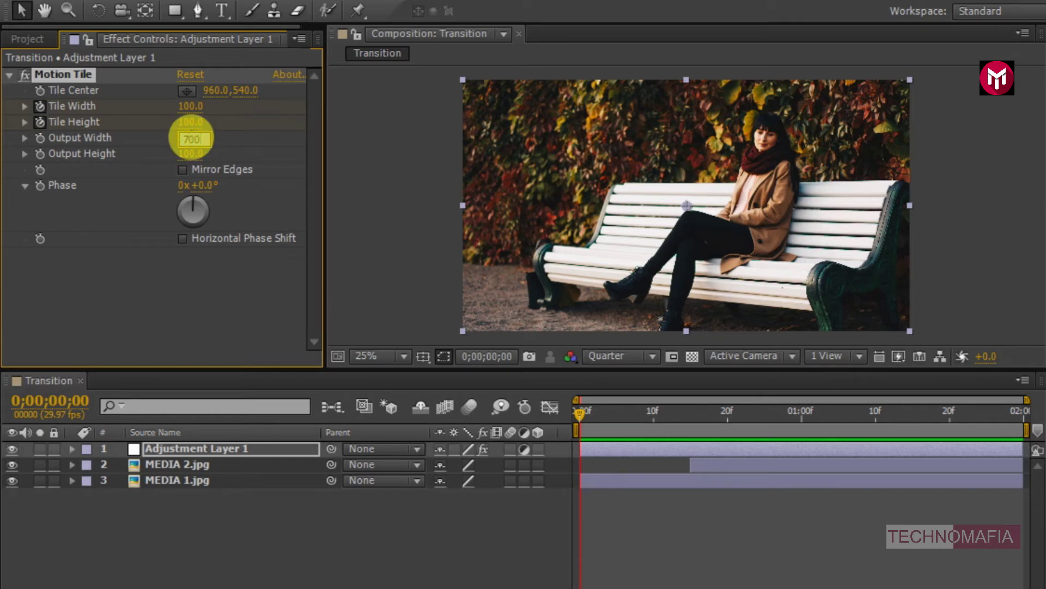
pyautogui.press('Return')
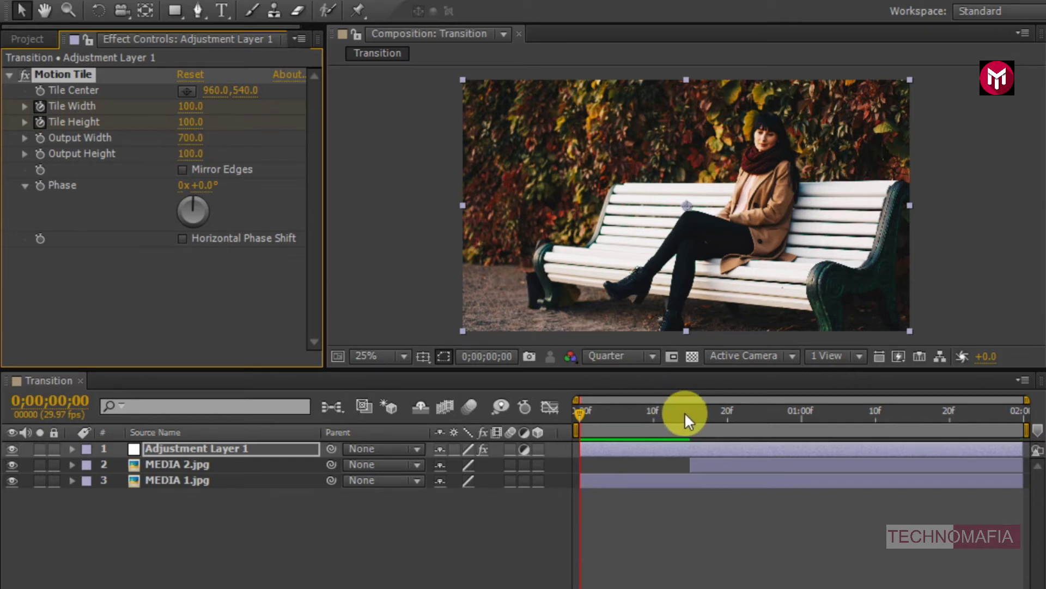
# Step: At frame 15, set Tile Width and Tile Height to 50
pyautogui.click(689, 411)
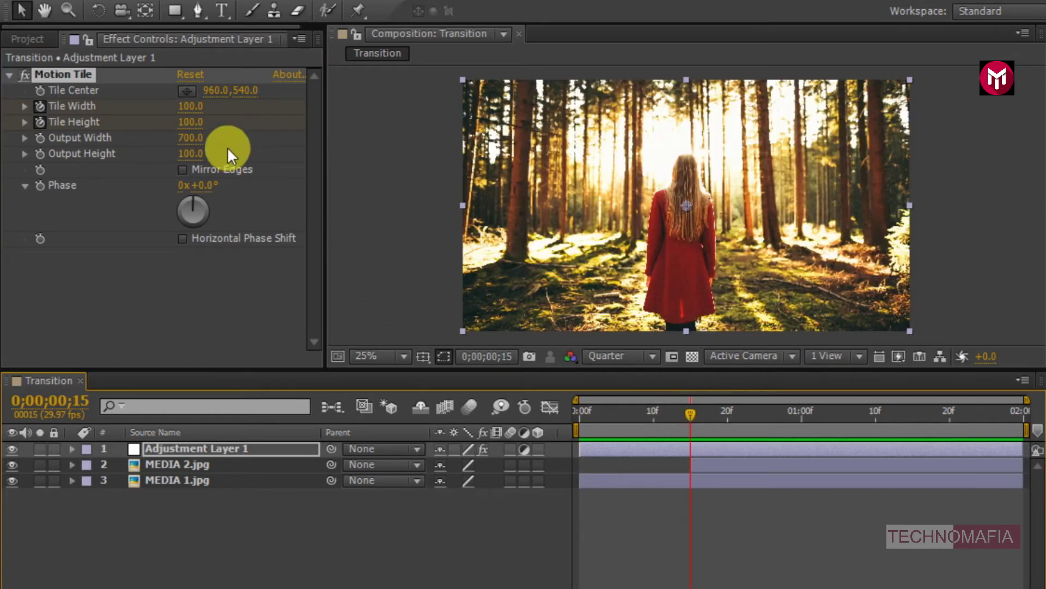
pyautogui.click(192, 107)
pyautogui.write('50')
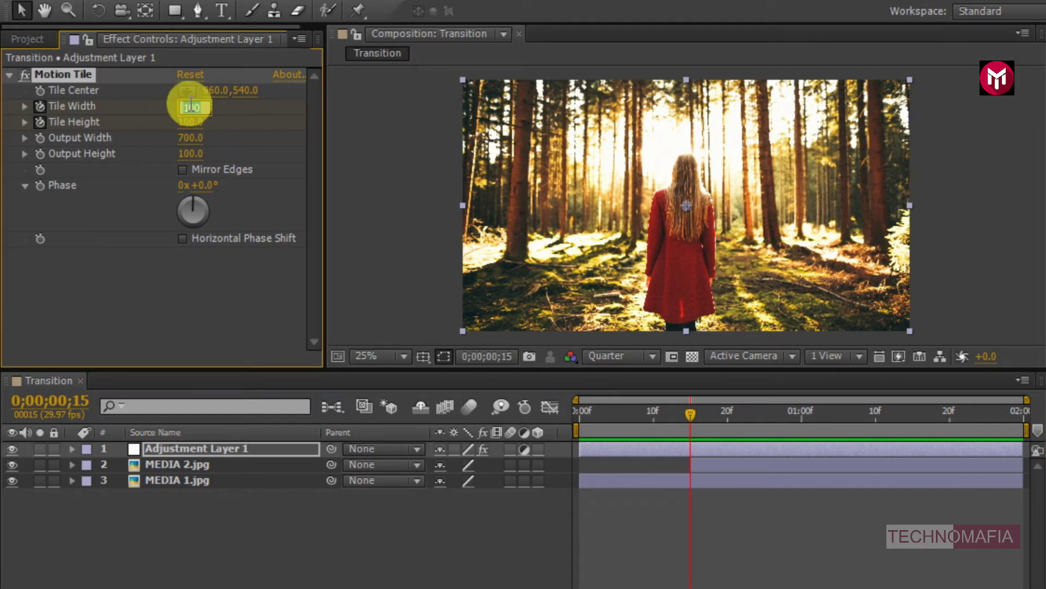
pyautogui.press('Return')
pyautogui.click(191, 121)
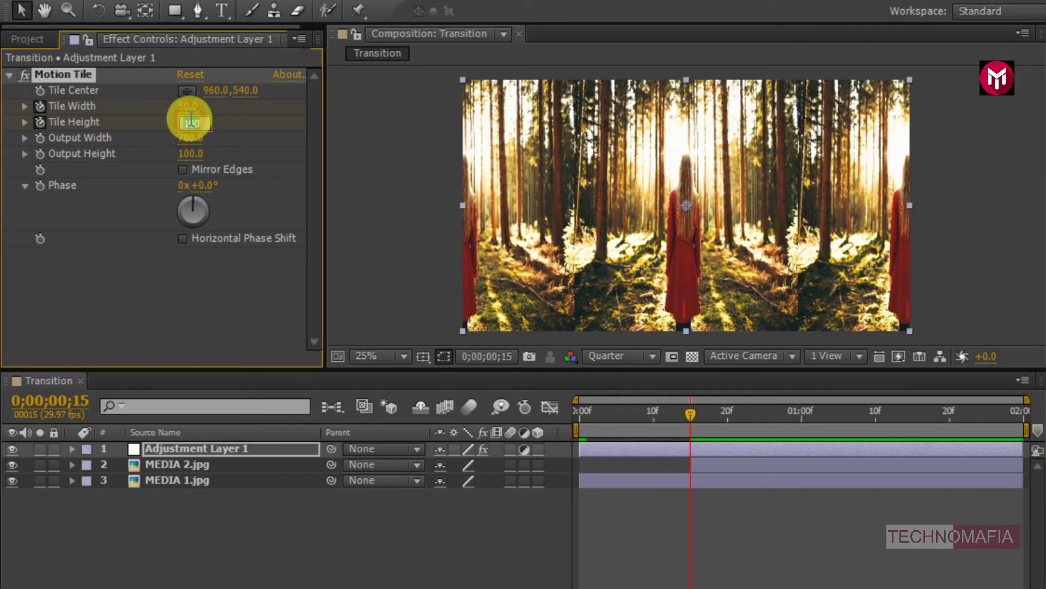
pyautogui.write('50')
pyautogui.press('Return')
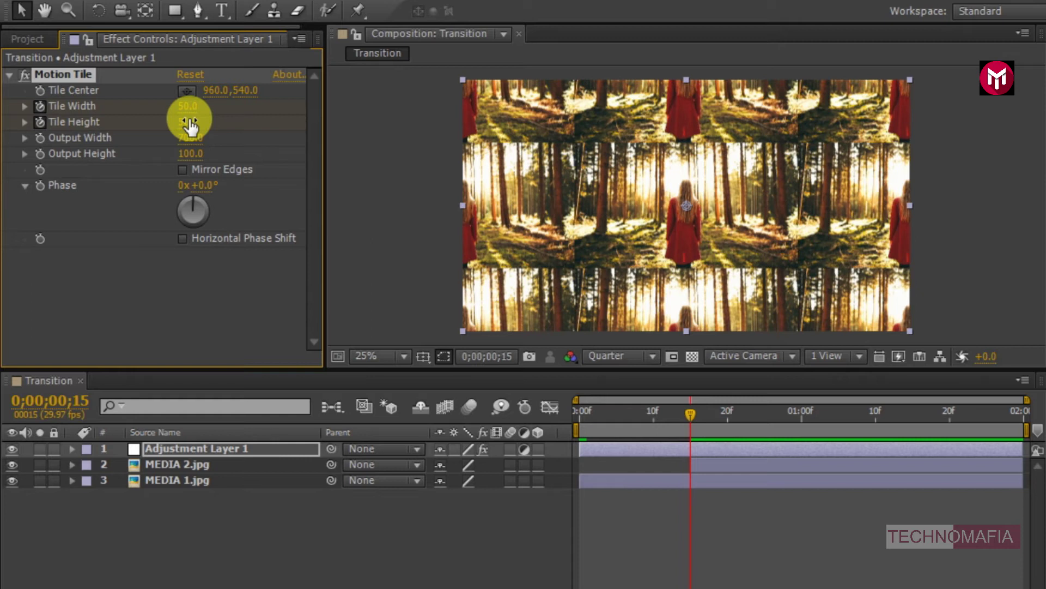
# Step: At one second, return Tile Width and Tile Height to 100, and scrub Output Width to 700
pyautogui.click(802, 408)
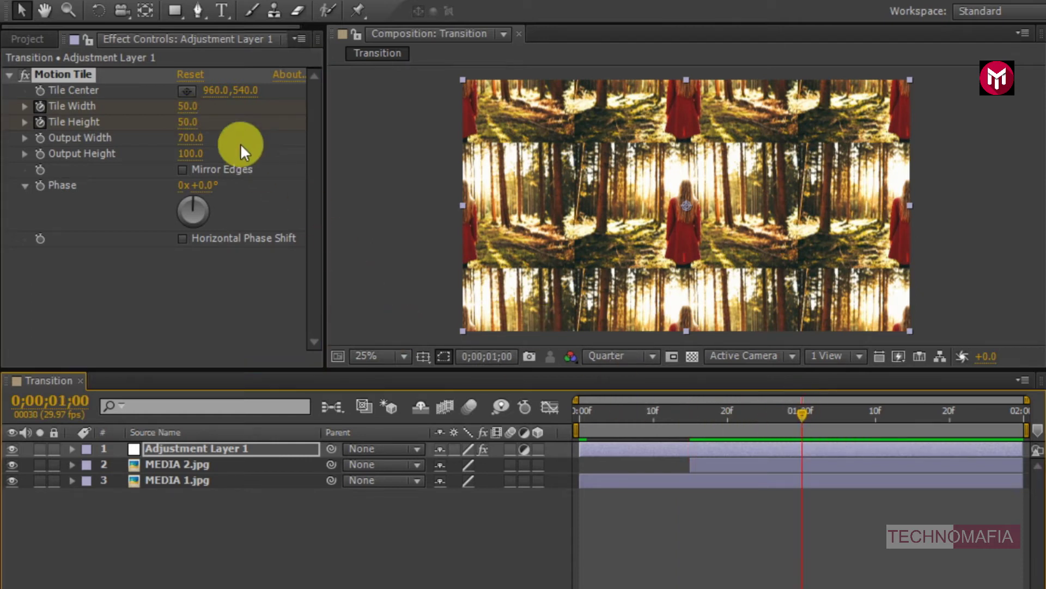
pyautogui.click(183, 105)
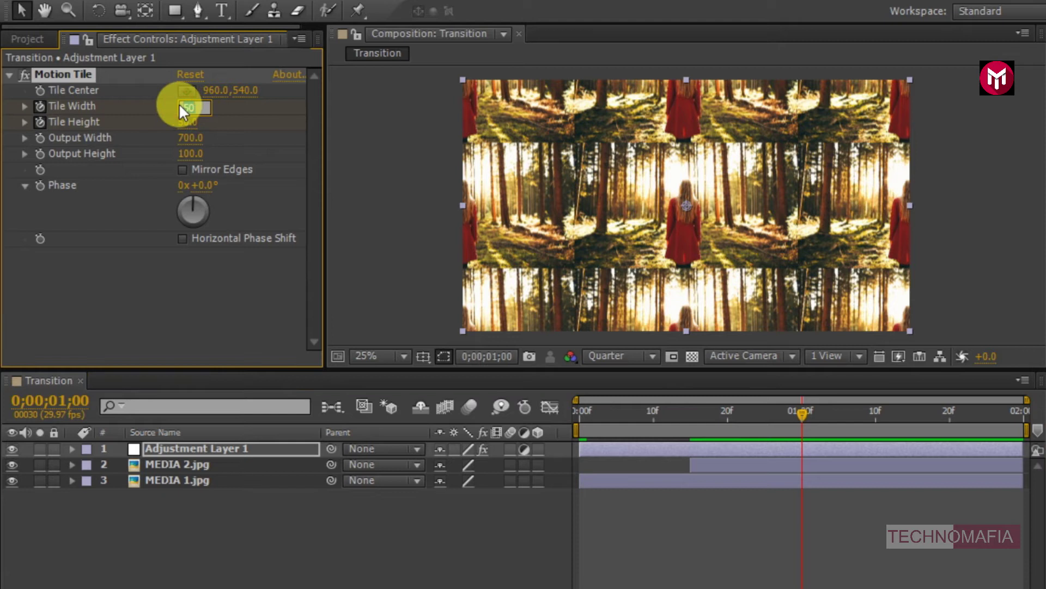
pyautogui.write('100')
pyautogui.click(185, 122)
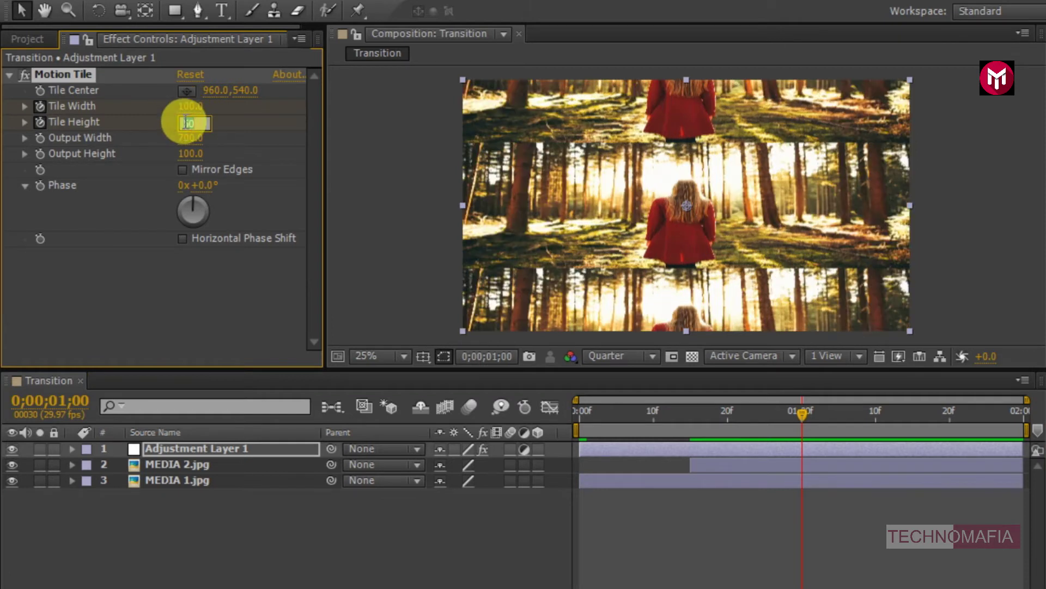
pyautogui.write('100')
pyautogui.press('Return')
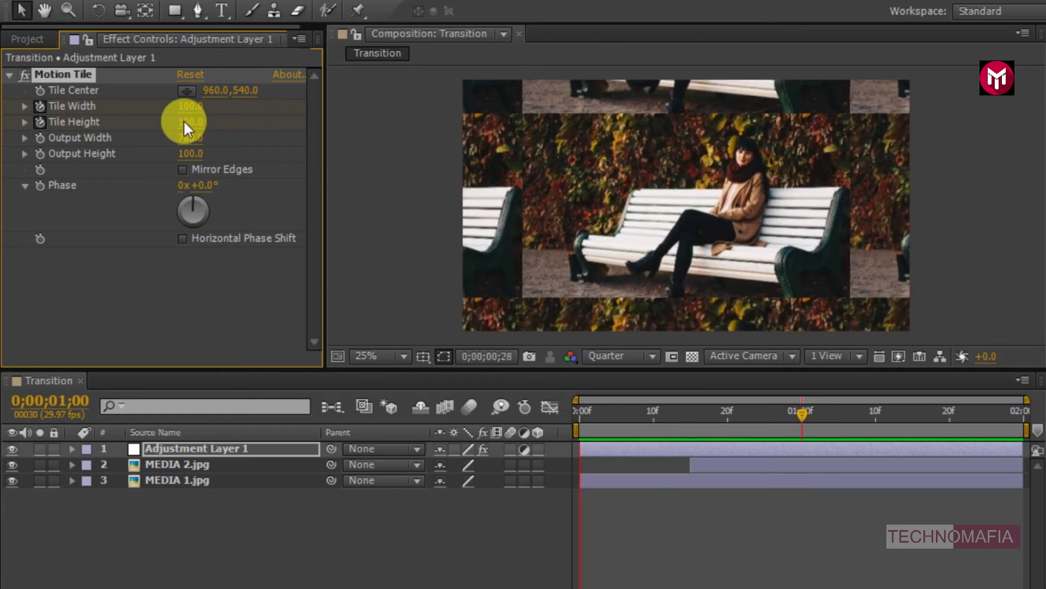
pyautogui.click(180, 137)
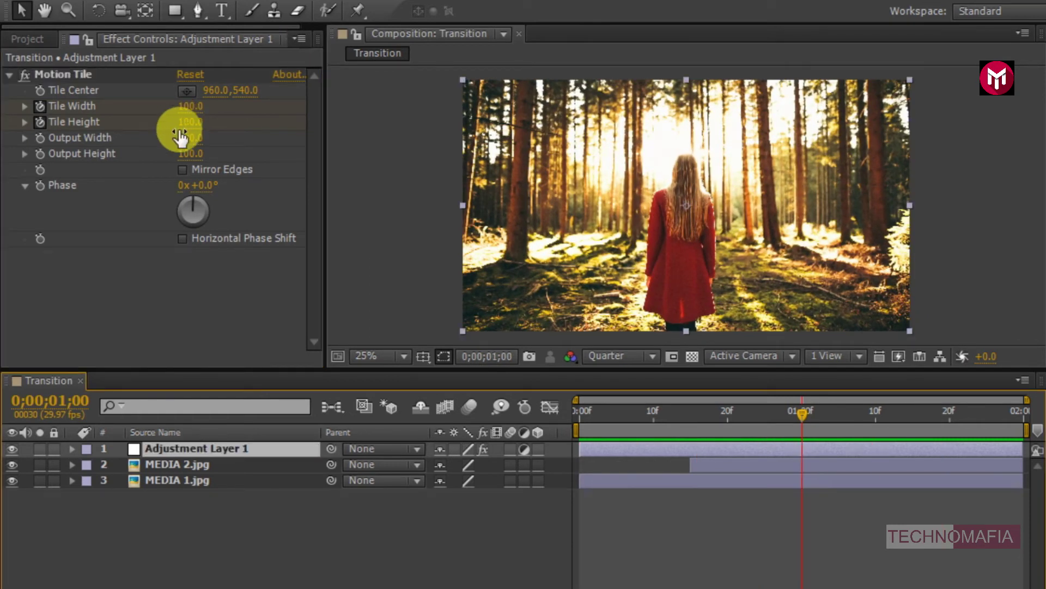
pyautogui.moveTo(179, 137); pyautogui.dragTo(183, 172)
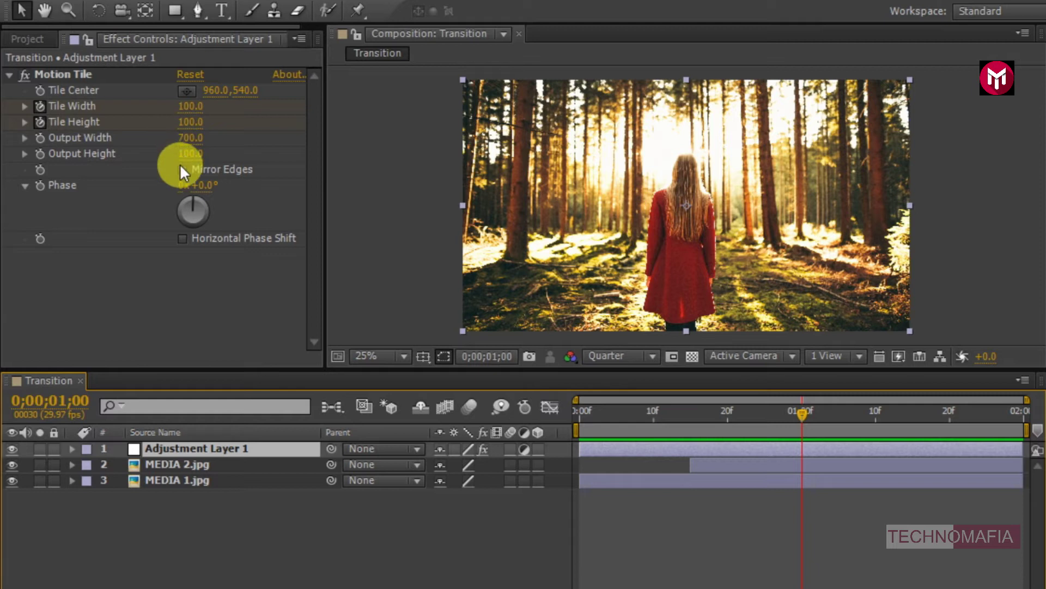
# Step: Keyframe Phase at frame 0 and set it to 1 revolution at one second
pyautogui.click(574, 410)
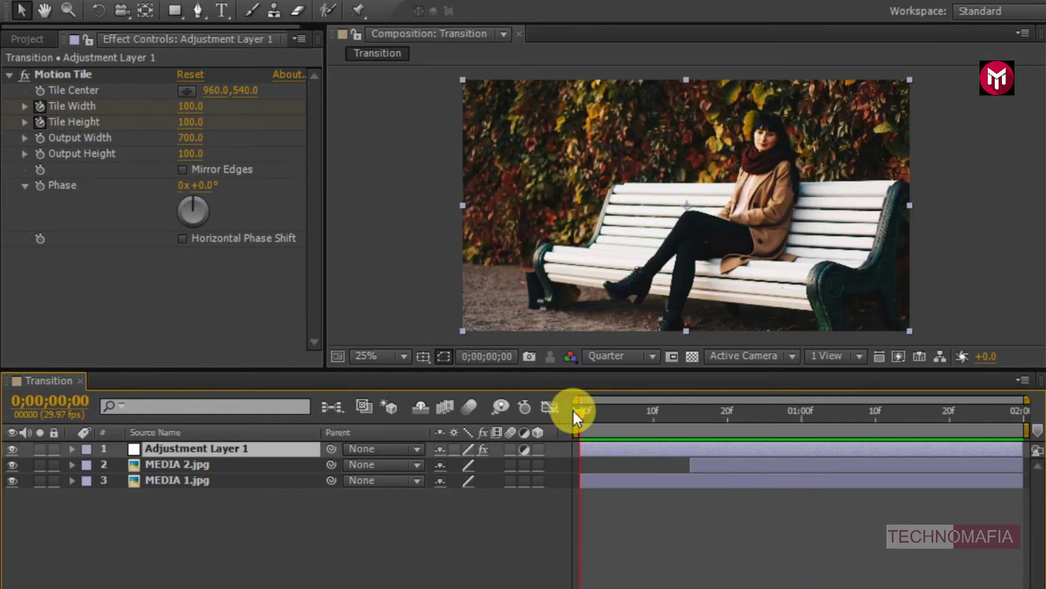
pyautogui.click(40, 186)
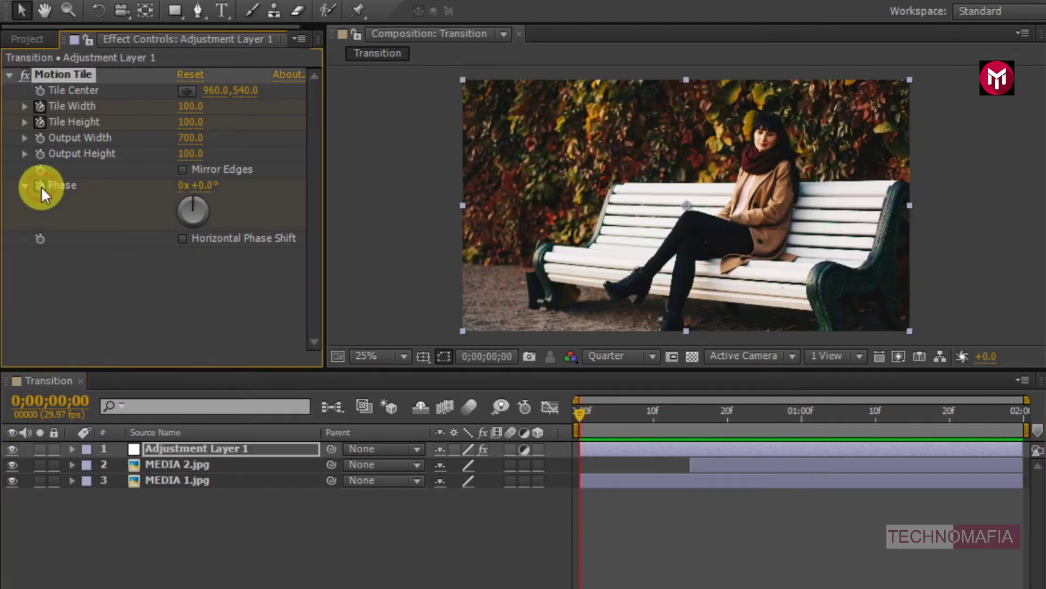
pyautogui.click(804, 411)
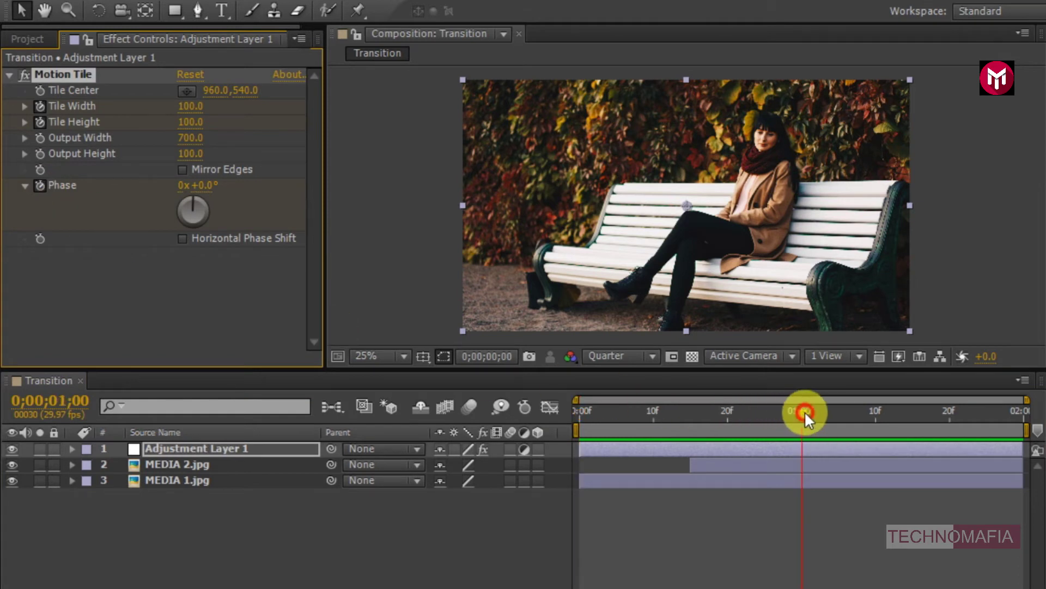
pyautogui.click(187, 192)
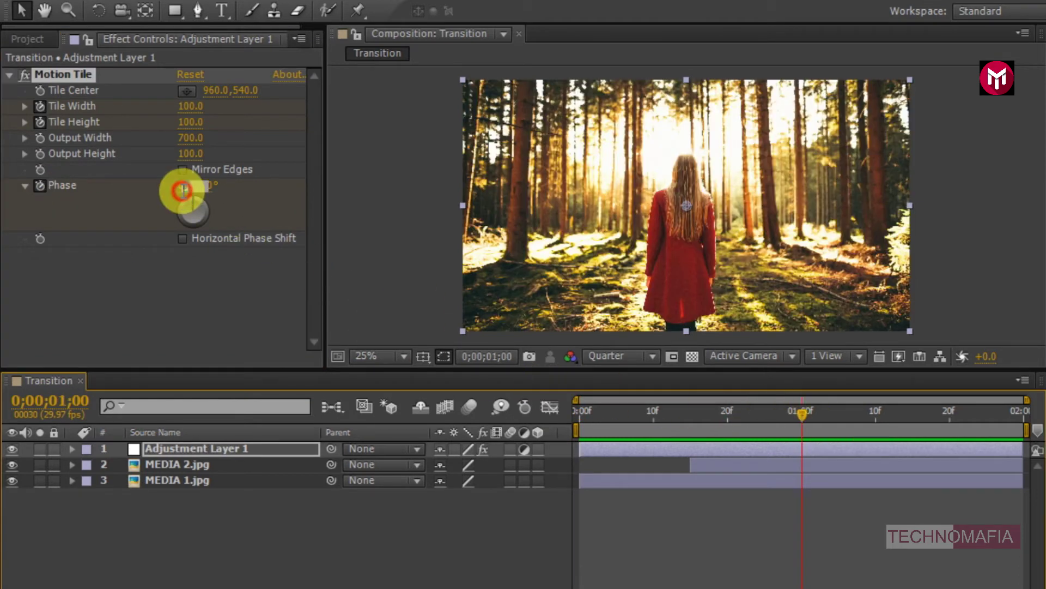
pyautogui.write('1')
pyautogui.press('Return')
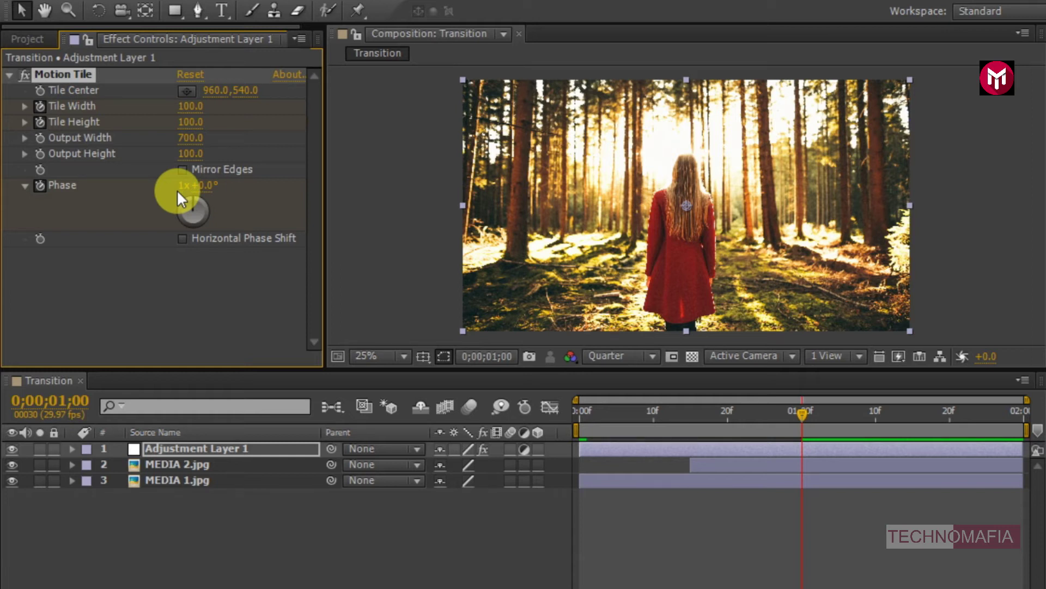
# Step: Preview the transition with Space, stopping and replaying it
pyautogui.press('space')
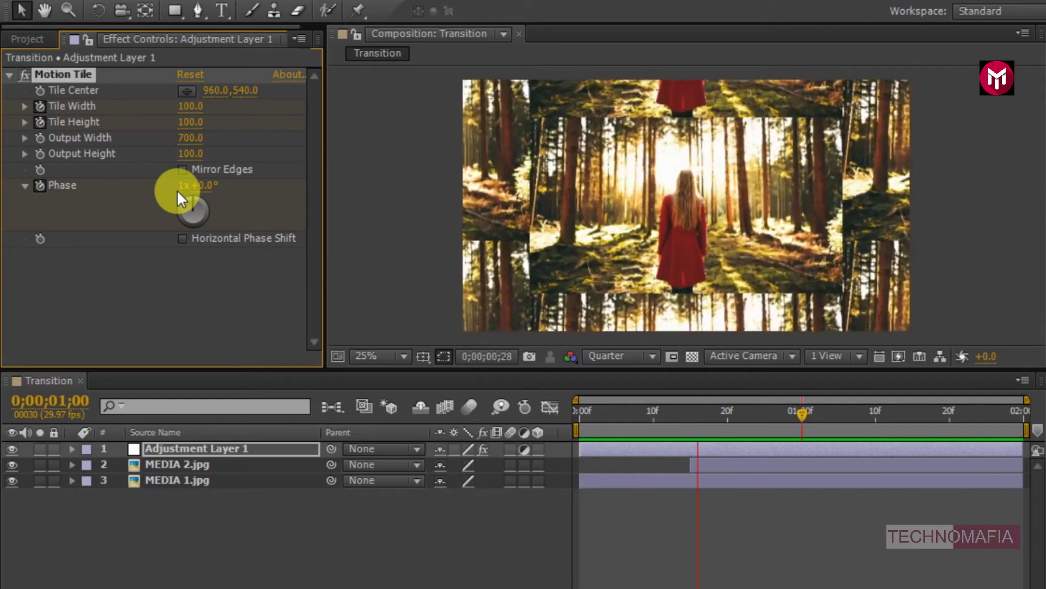
pyautogui.press('space')
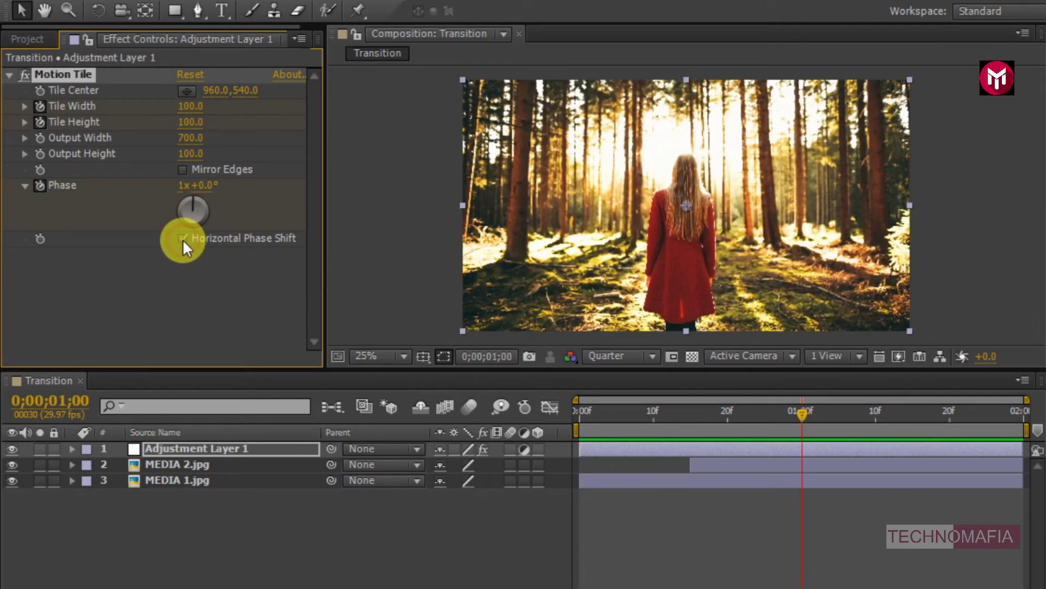
pyautogui.press('space')
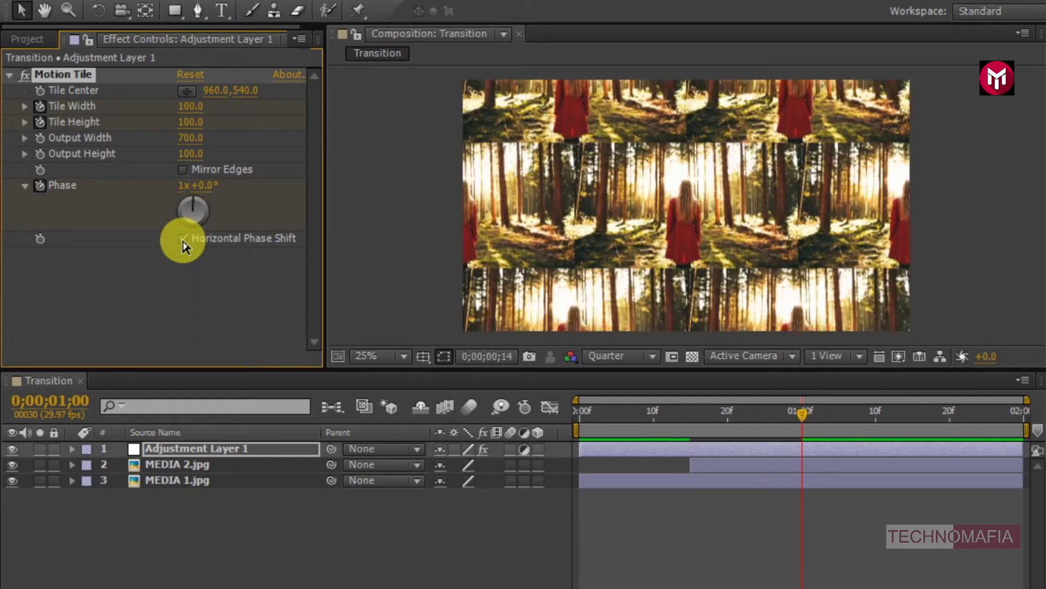
# Step: Reveal the keyframed properties with U and apply Easy Ease In to the one-second keyframes
pyautogui.press('u')
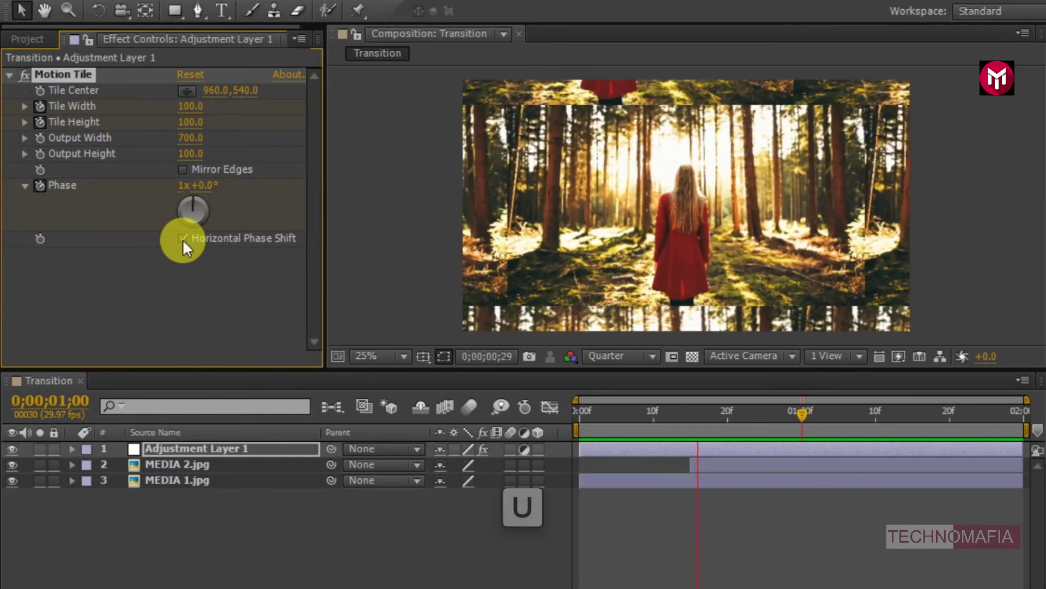
pyautogui.press('u')
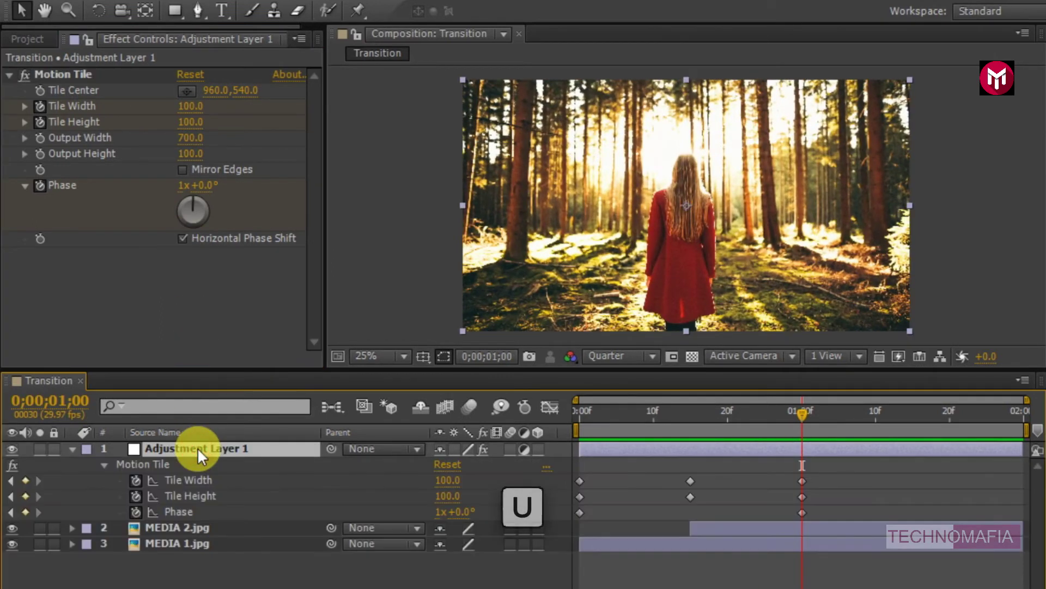
pyautogui.moveTo(820, 465); pyautogui.dragTo(786, 502)
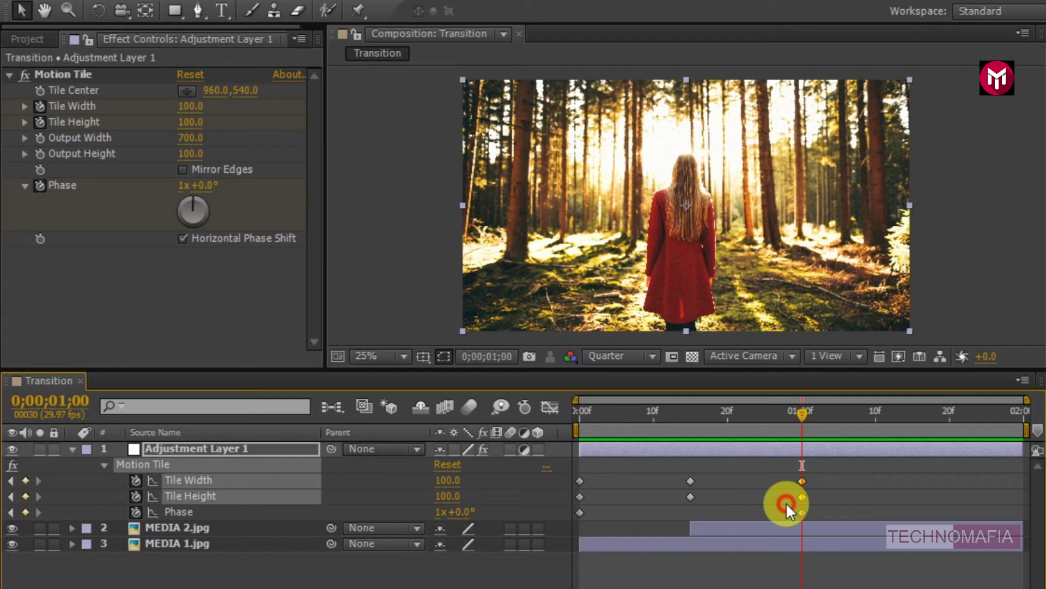
pyautogui.rightClick(801, 494)
pyautogui.moveTo(840, 479)
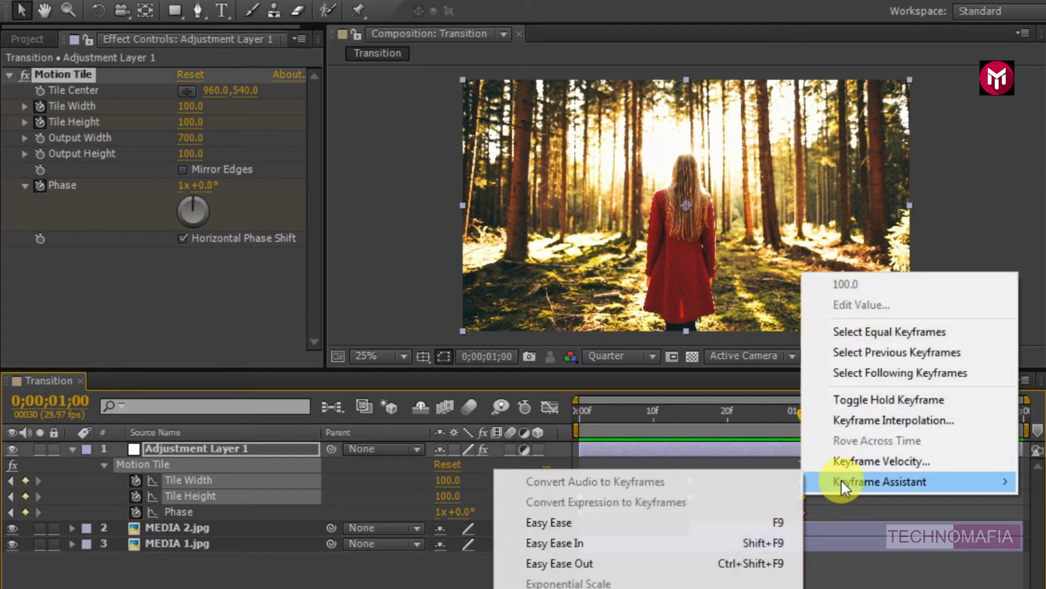
pyautogui.click(746, 541)
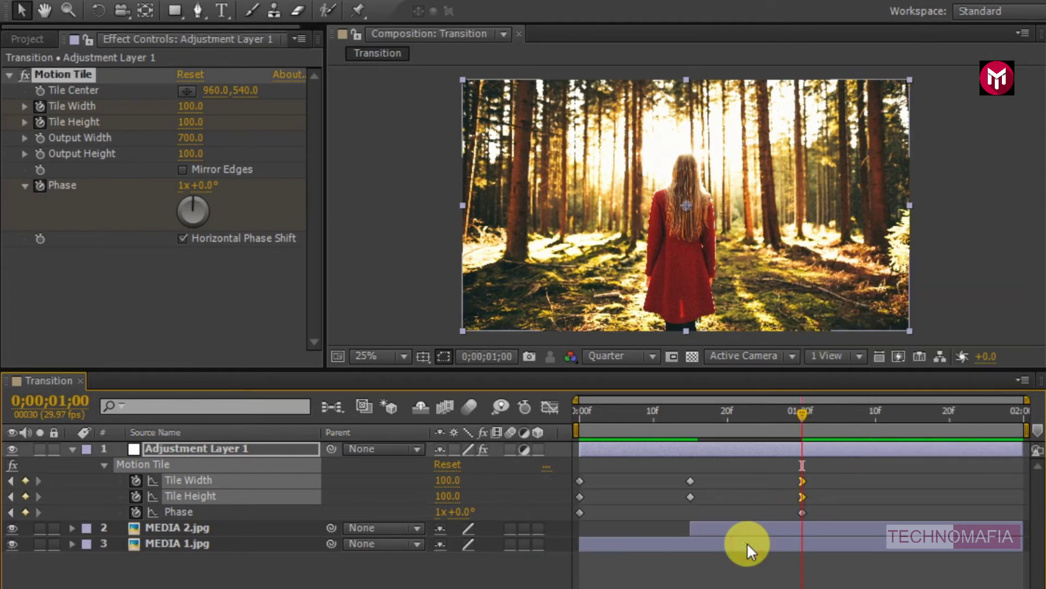
# Step: Apply Easy Ease to the Tile Width and Tile Height keyframes at 15f
pyautogui.moveTo(698, 469); pyautogui.dragTo(684, 504)
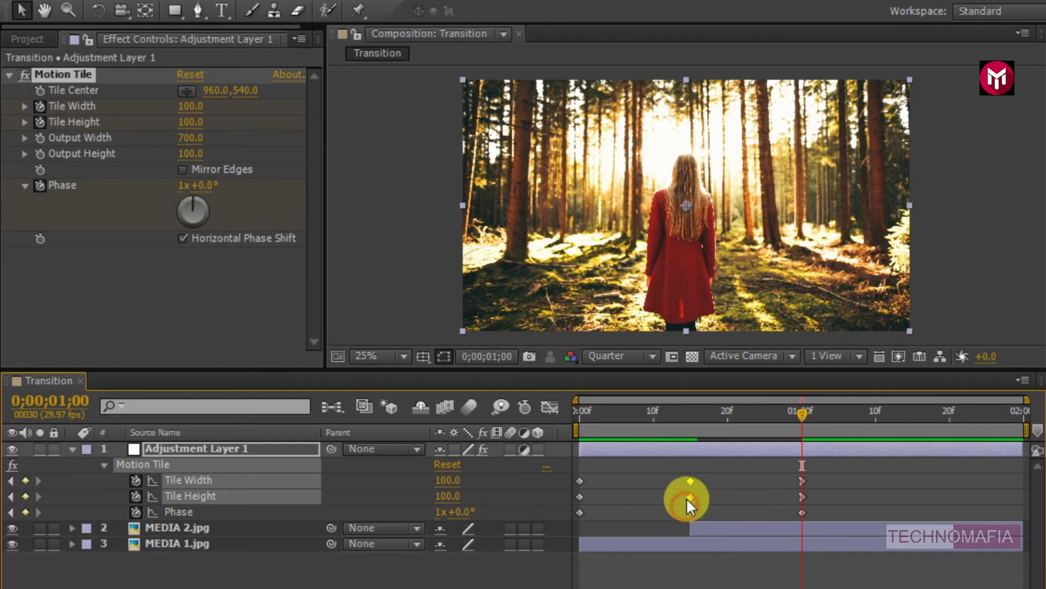
pyautogui.rightClick(686, 496)
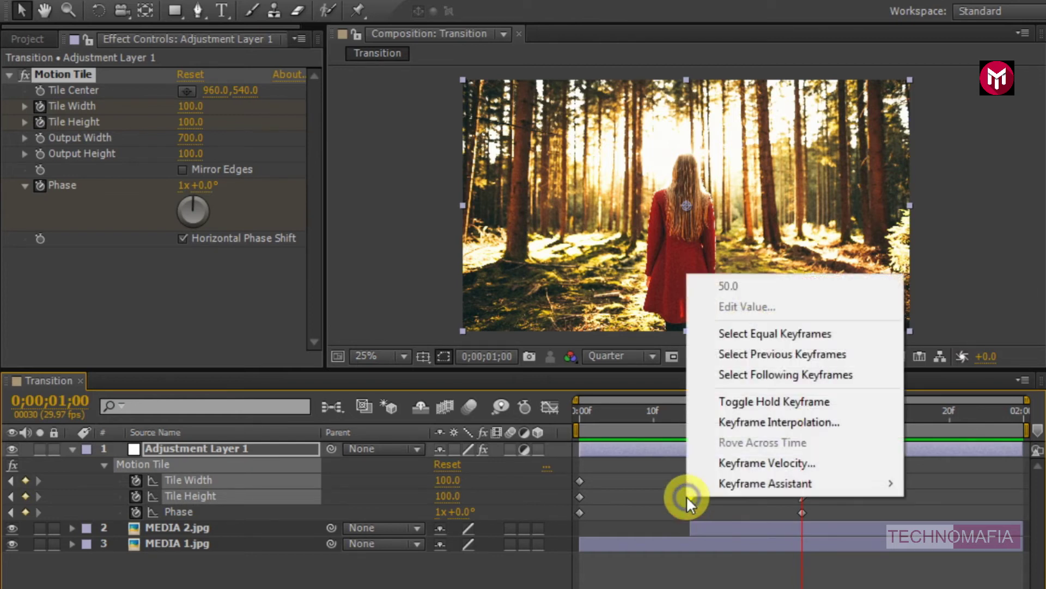
pyautogui.moveTo(731, 481)
pyautogui.click(922, 523)
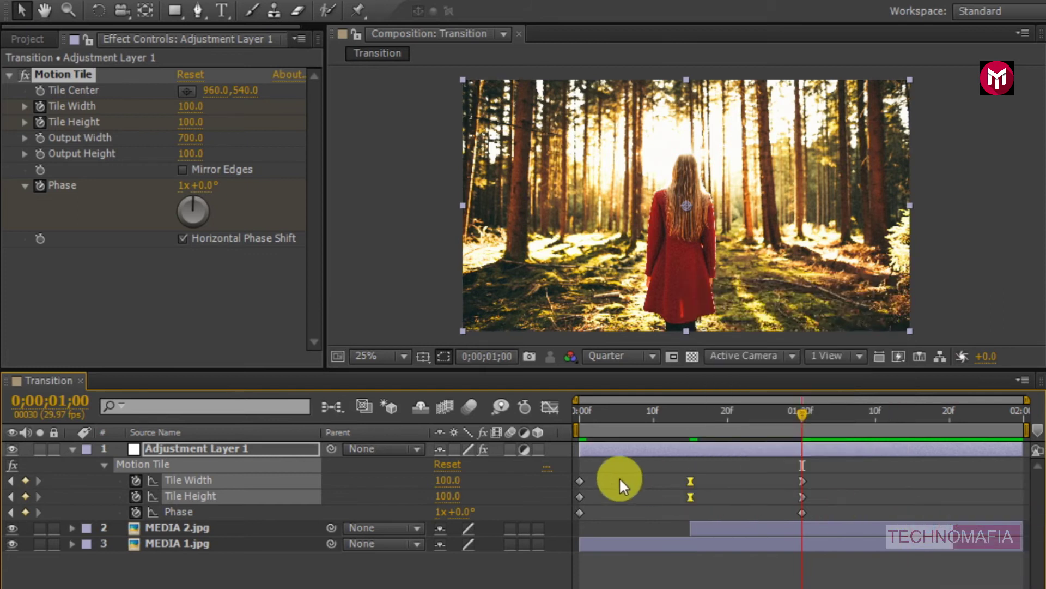
# Step: Apply Easy Ease Out to the starting keyframes, then select all six keyframes
pyautogui.moveTo(588, 473); pyautogui.dragTo(573, 499)
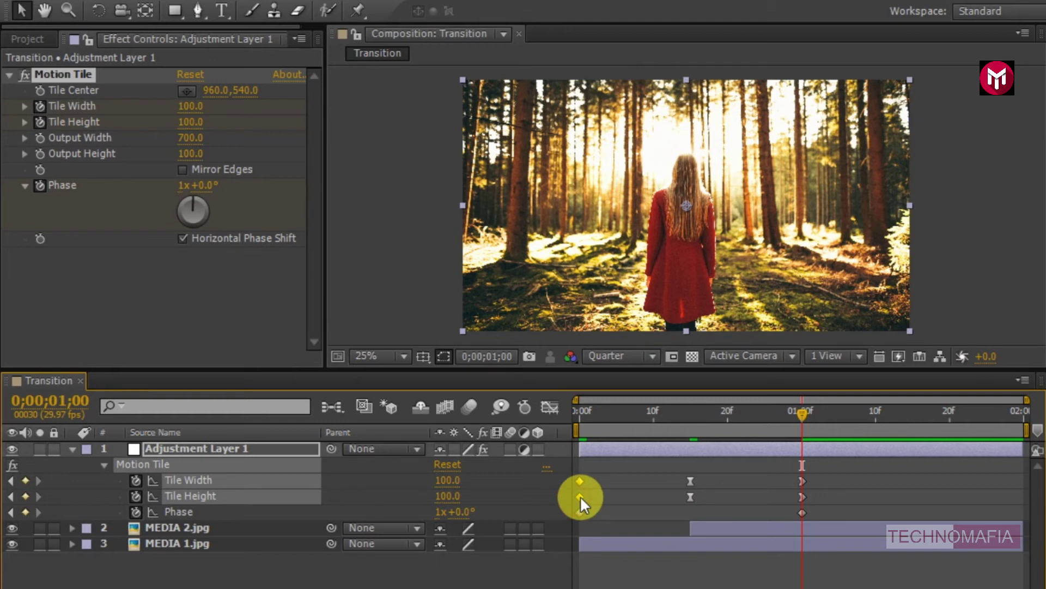
pyautogui.rightClick(580, 497)
pyautogui.moveTo(654, 484)
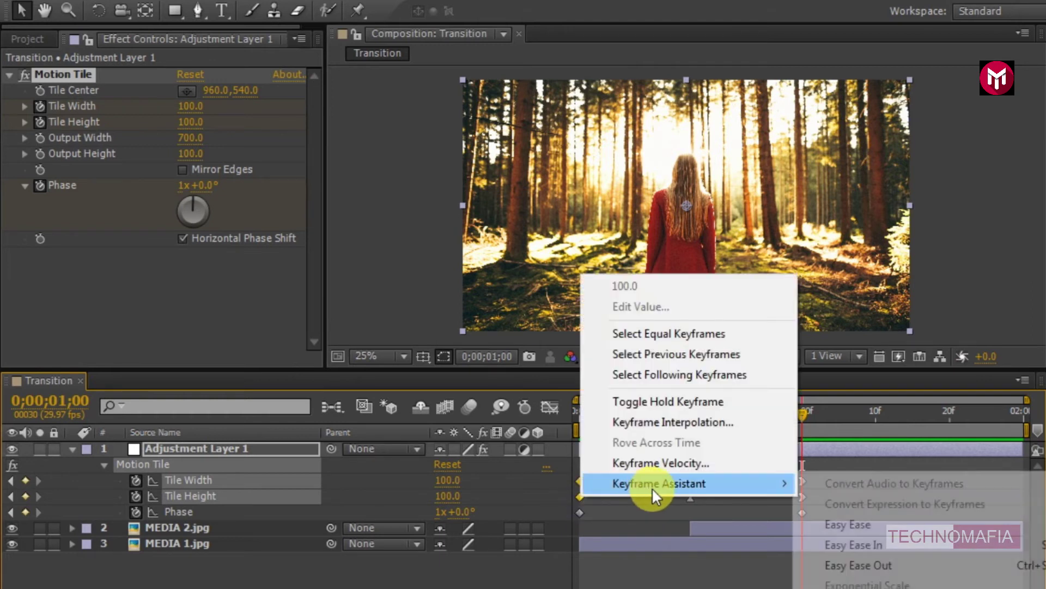
pyautogui.click(864, 565)
pyautogui.moveTo(817, 473); pyautogui.dragTo(561, 496)
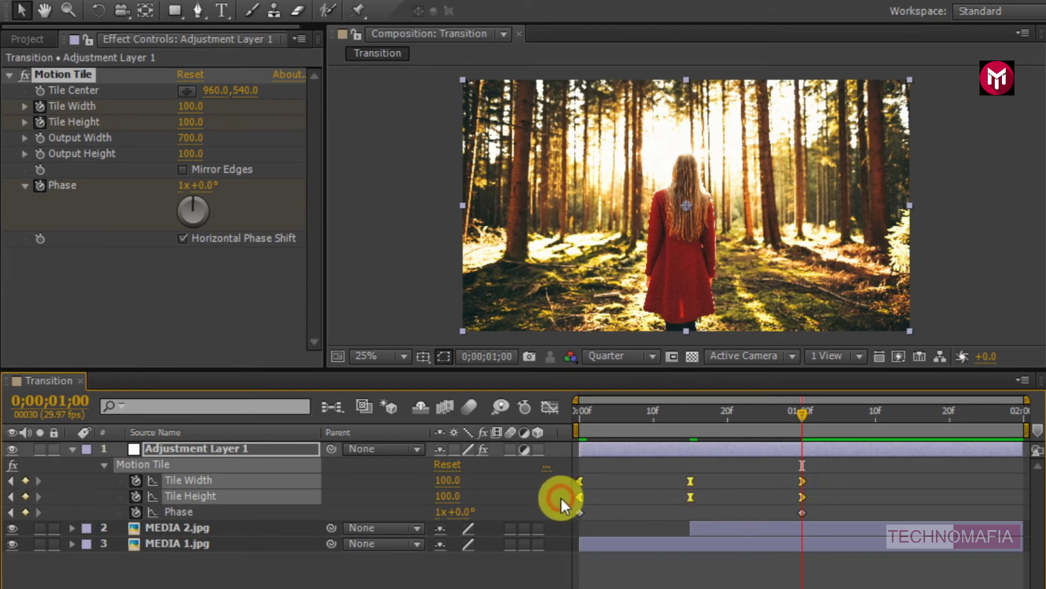
# Step: In the Graph Editor, stretch the influence handles of the 15f and starting keyframes
pyautogui.click(545, 409)
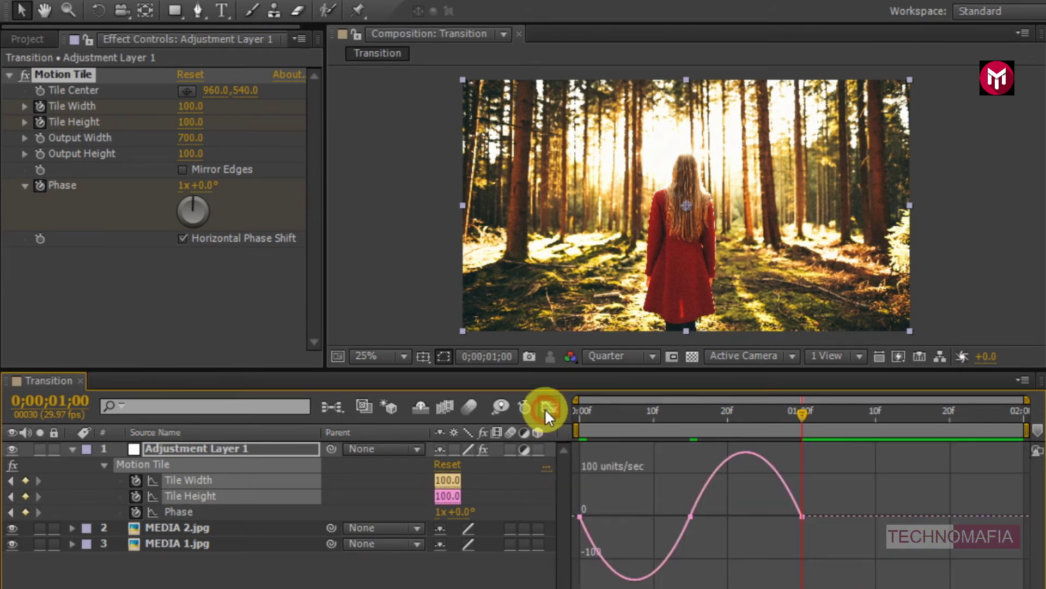
pyautogui.moveTo(843, 481); pyautogui.dragTo(729, 526)
pyautogui.click(651, 523)
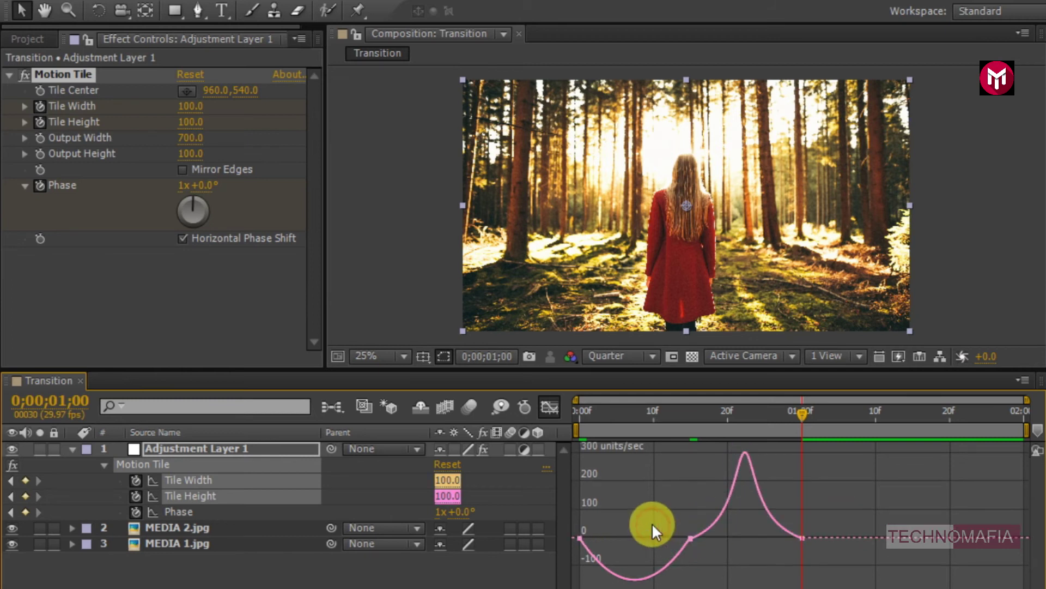
pyautogui.moveTo(652, 522); pyautogui.dragTo(723, 563)
pyautogui.moveTo(674, 537); pyautogui.dragTo(661, 536)
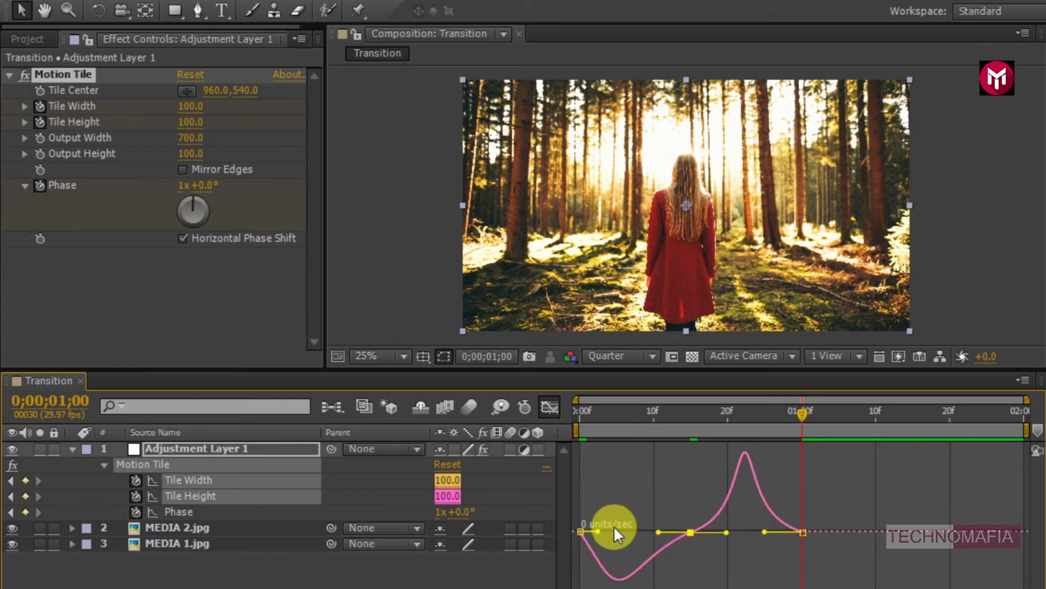
pyautogui.click(575, 534)
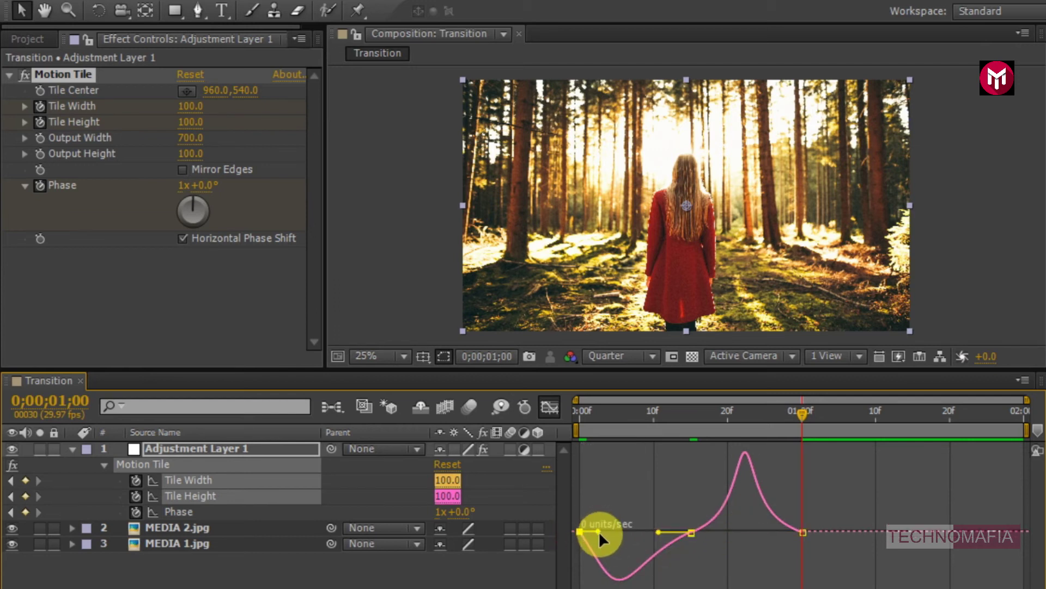
pyautogui.moveTo(599, 531); pyautogui.dragTo(616, 530)
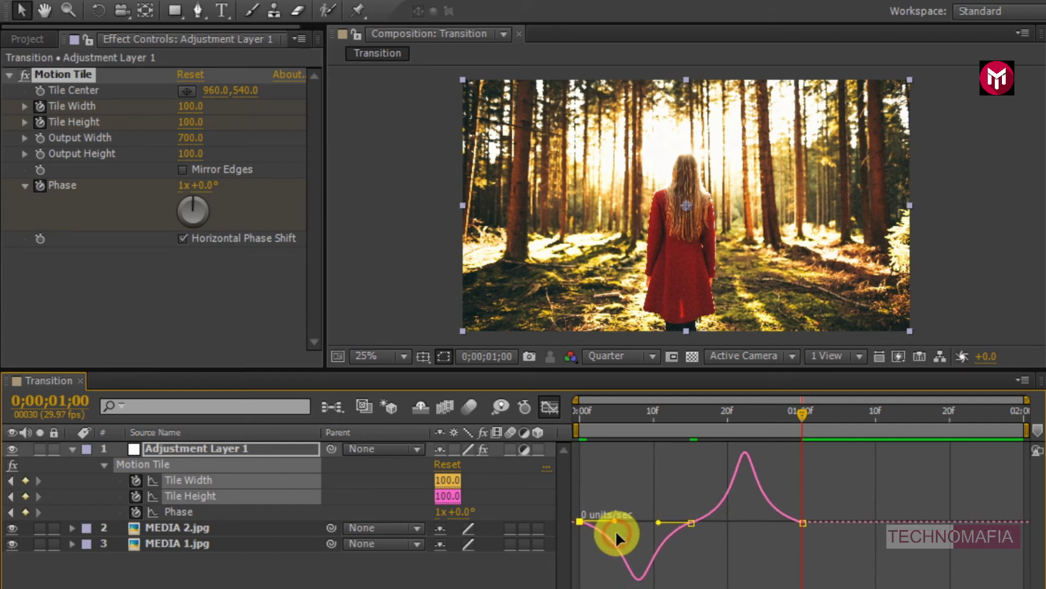
pyautogui.click(550, 407)
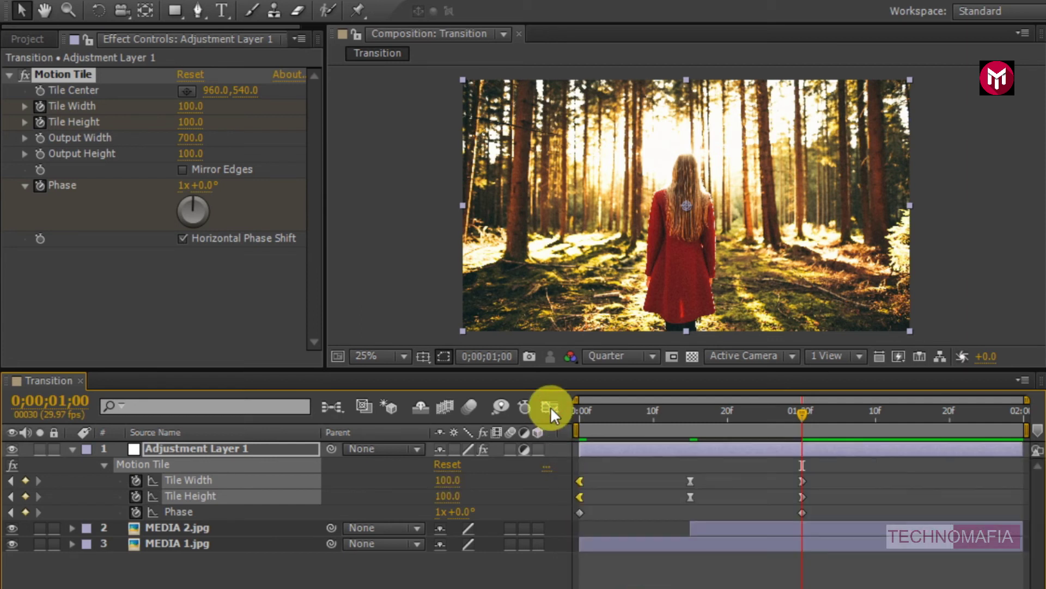
# Step: Return to frame 0, collapse the adjustment layer, and play the transition preview
pyautogui.click(576, 409)
pyautogui.press('F2')
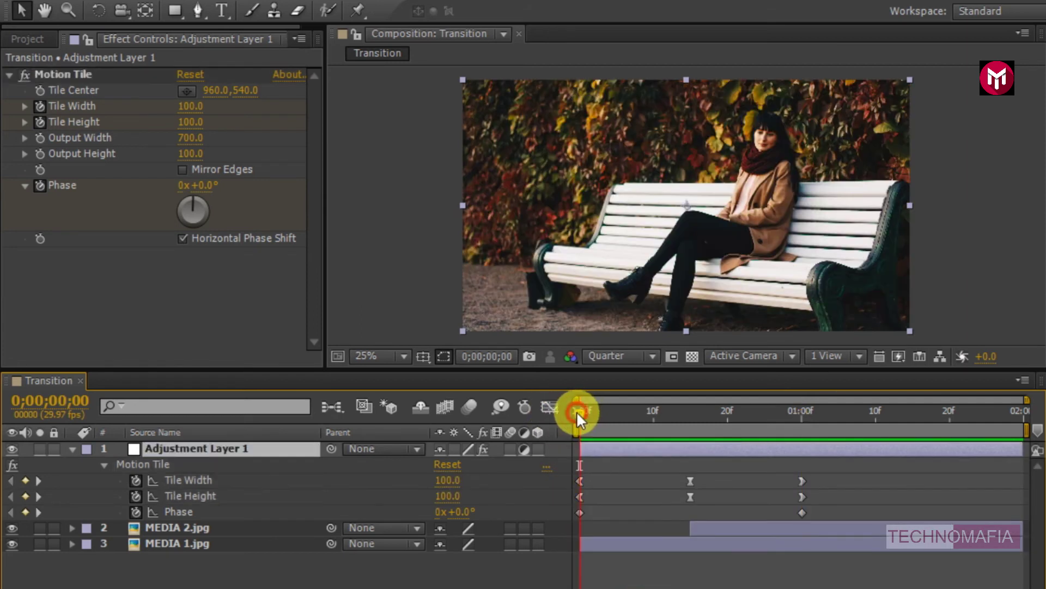
pyautogui.click(73, 448)
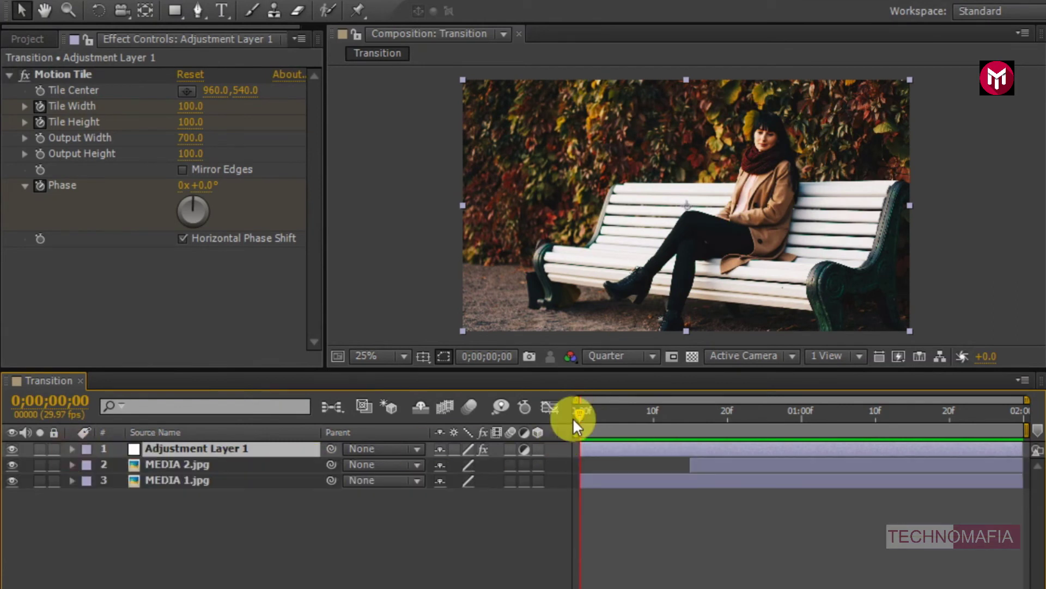
pyautogui.press('space')
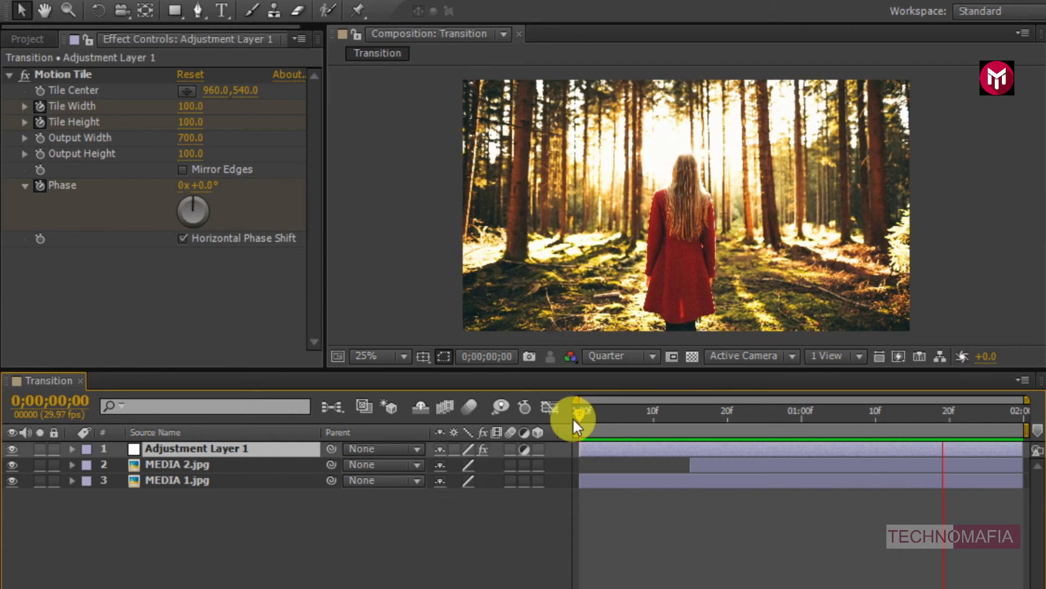